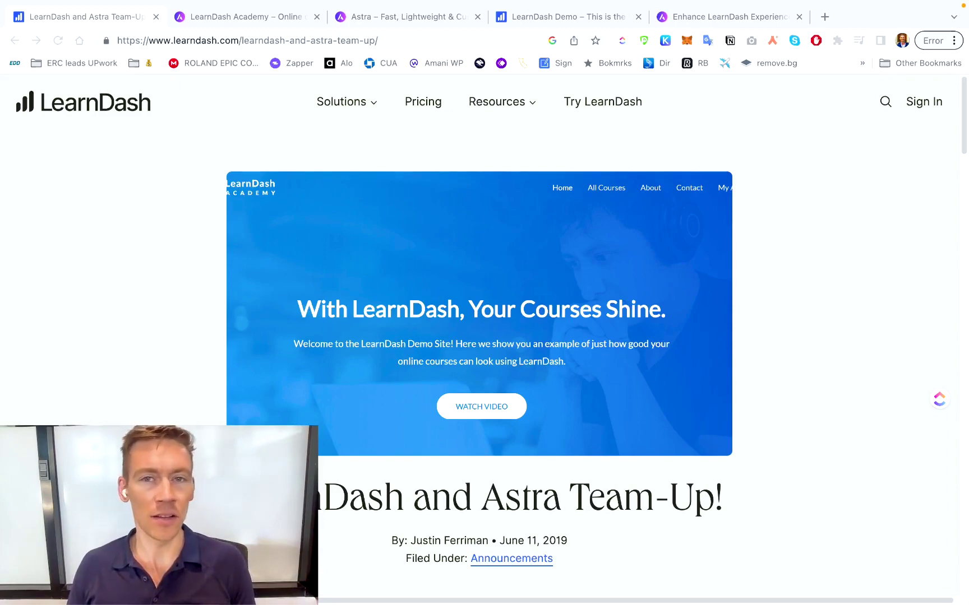
- Switch to the wpastra.com LearnDash Academy starter template tab
key(ctrl+Tab)
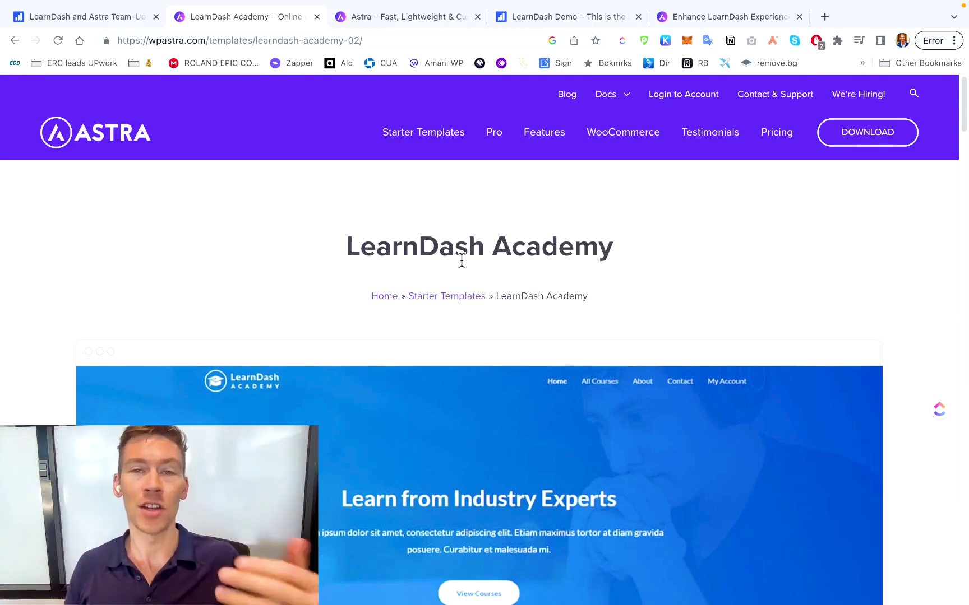
- Scroll the template page down to the Template Pages previews
scroll(356, 326, down, 20)
scroll(356, 328, up, 8)
scroll(357, 328, up, 2)
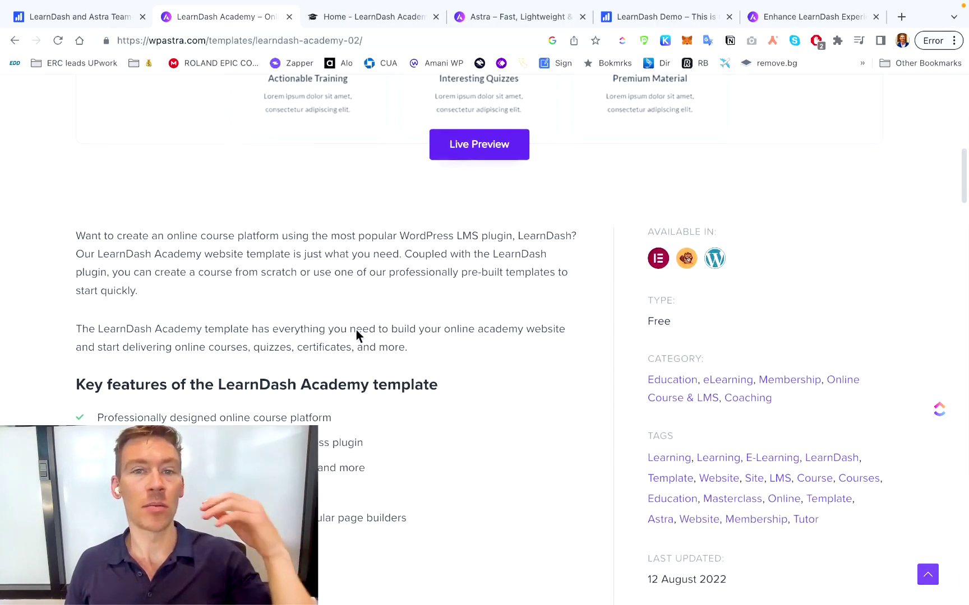
scroll(355, 330, up, 4)
scroll(358, 336, up, 2)
scroll(361, 339, up, 2)
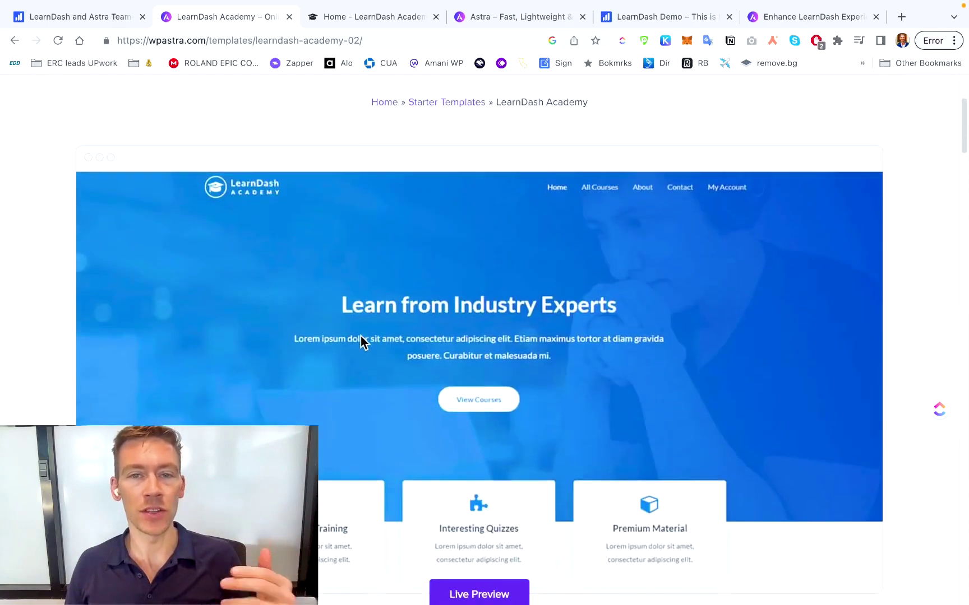
scroll(360, 336, down, 2)
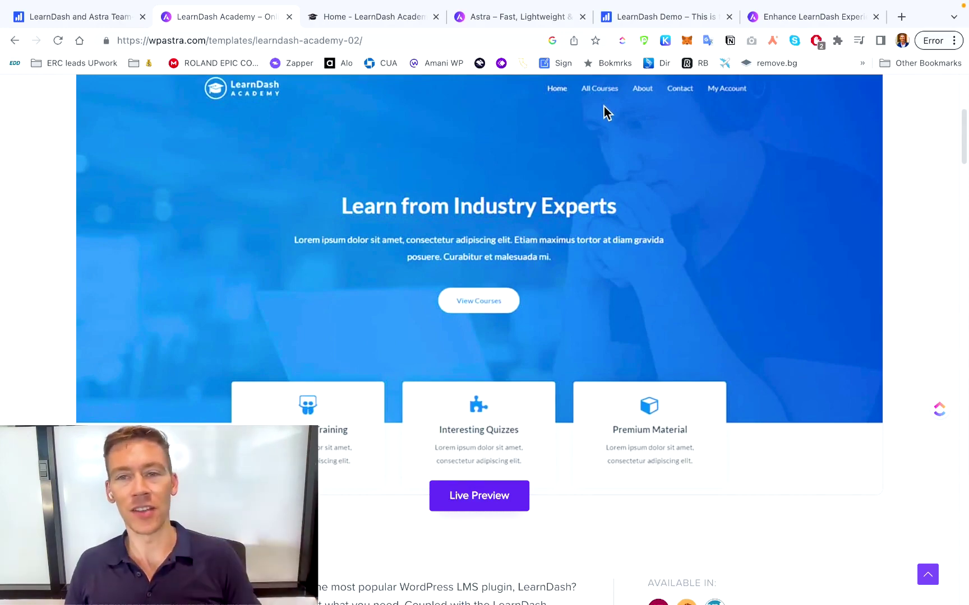
scroll(500, 210, down, 4)
scroll(500, 208, down, 4)
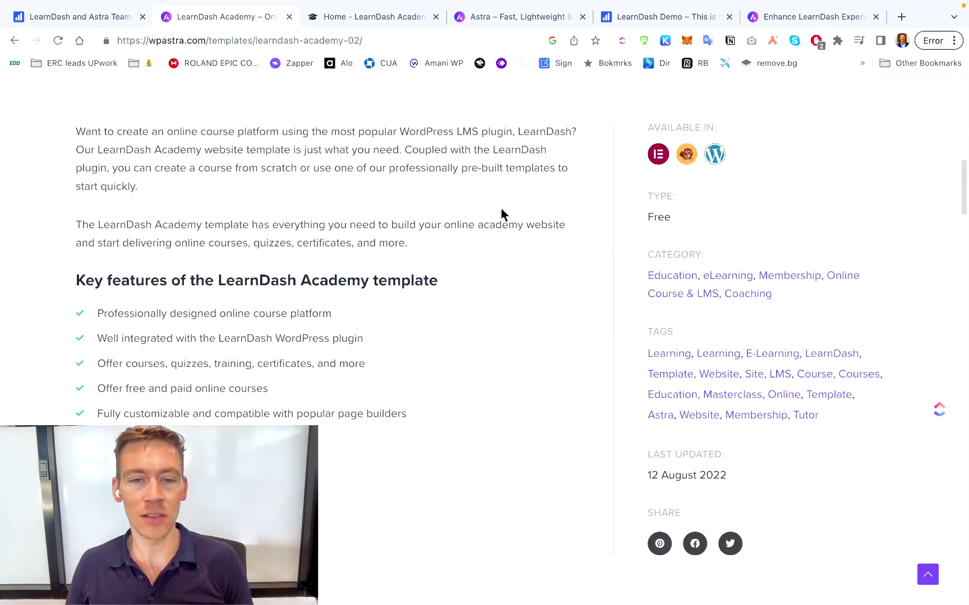
scroll(490, 212, down, 4)
scroll(490, 221, down, 5)
scroll(448, 280, down, 2)
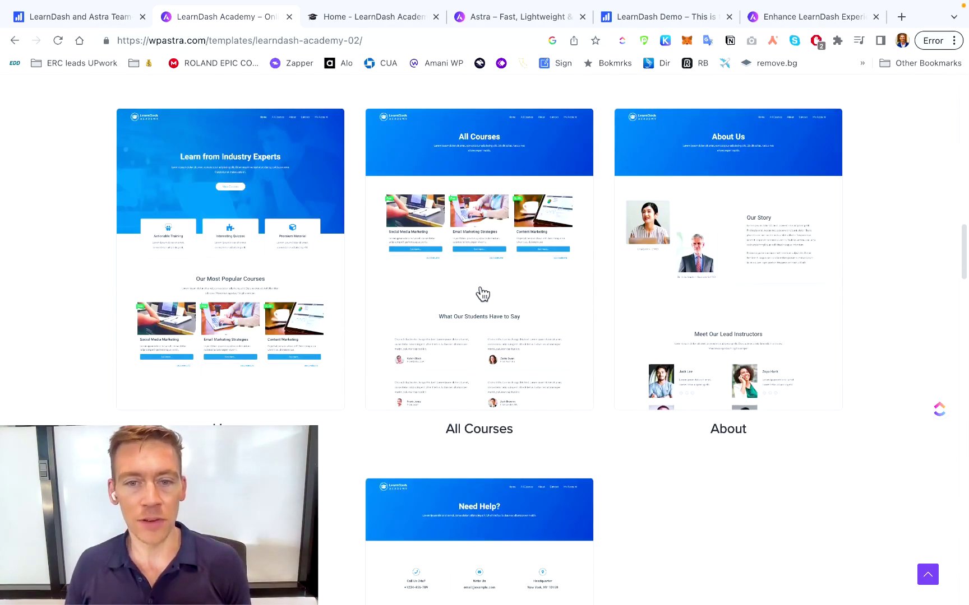
- Preview the All Courses, About Us and Contact pages, then open the live demo tab
click(480, 286)
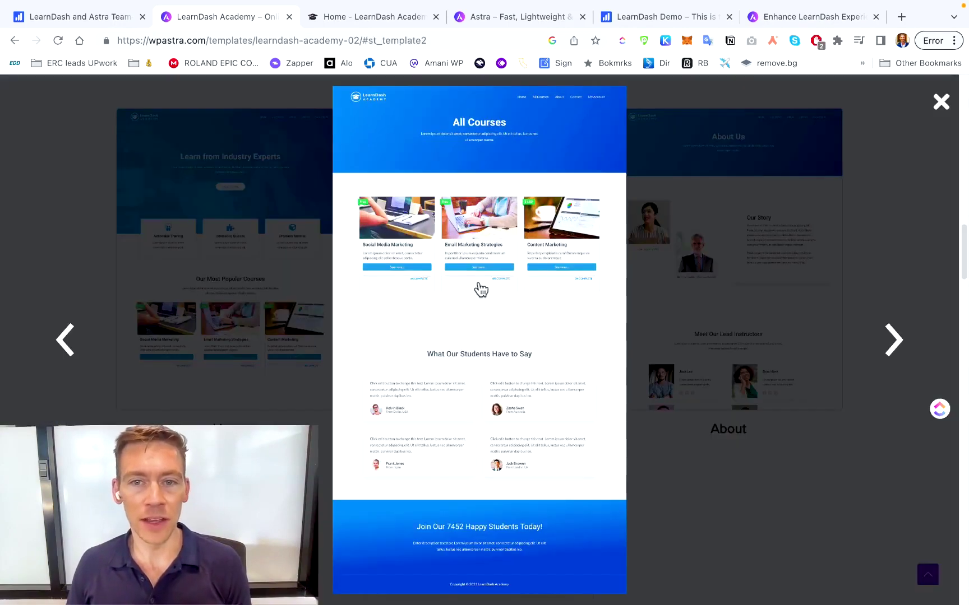
click(894, 353)
click(894, 353)
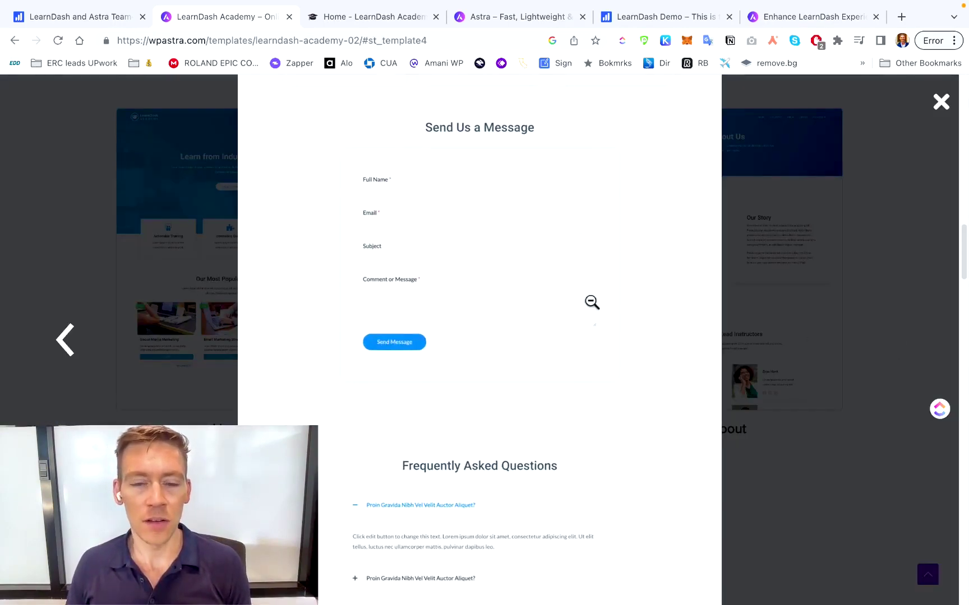
click(927, 112)
click(391, 17)
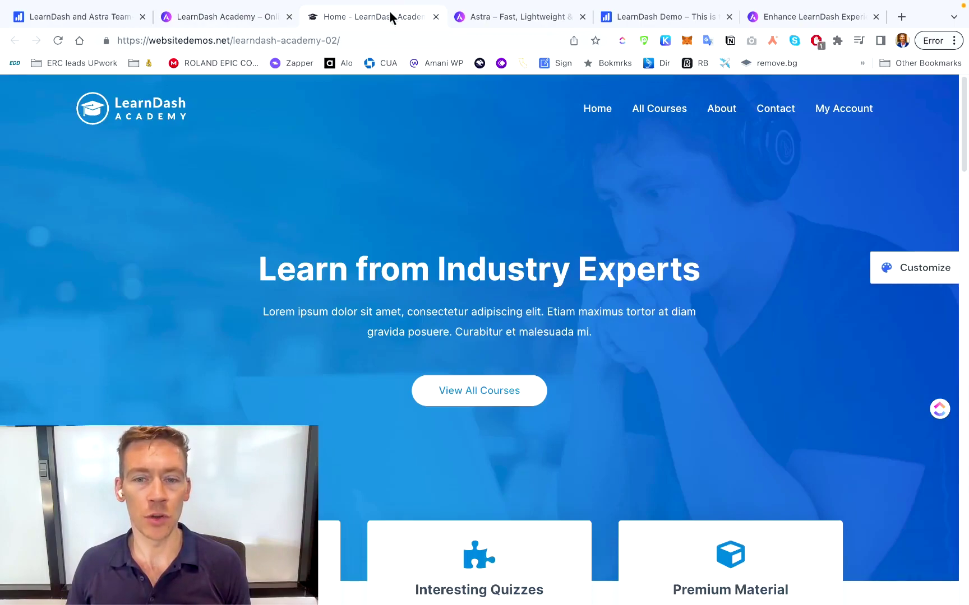
- Scroll through the live academy demo site and back up, then move to the next tab
scroll(482, 208, down, 5)
scroll(480, 201, down, 9)
scroll(479, 199, down, 7)
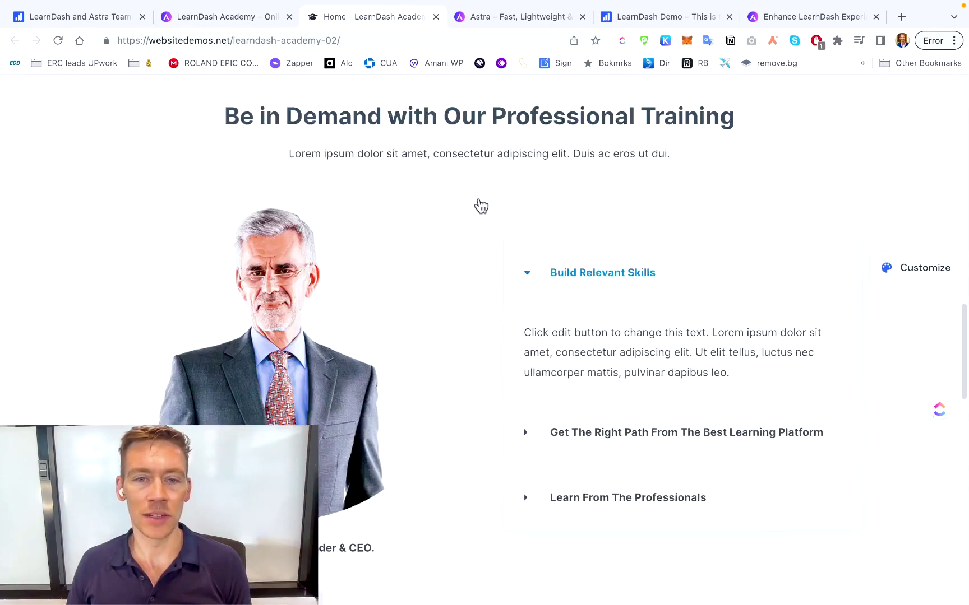
scroll(479, 199, down, 5)
scroll(480, 200, down, 7)
scroll(479, 200, down, 5)
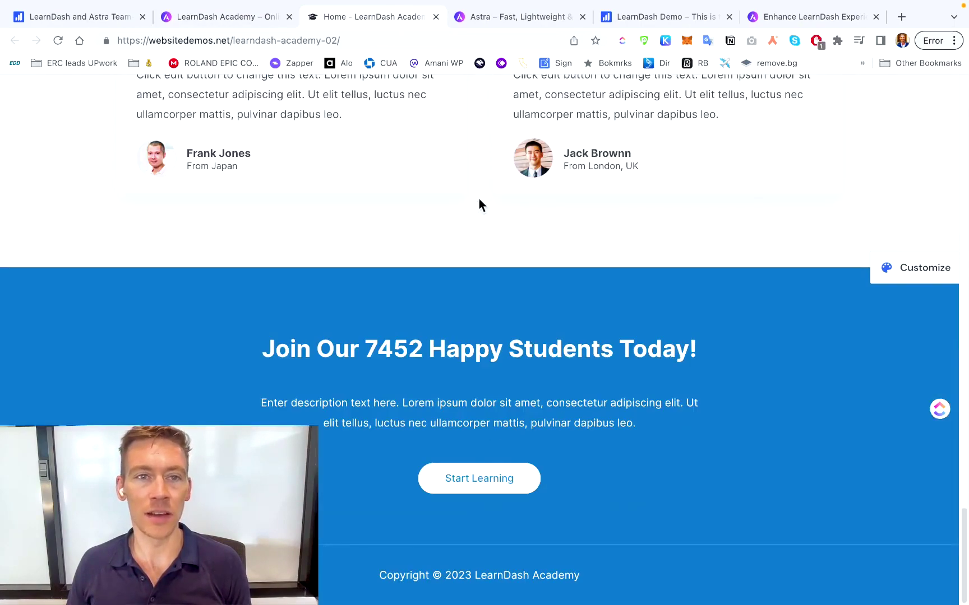
scroll(479, 200, up, 10)
scroll(480, 202, up, 5)
scroll(479, 202, up, 10)
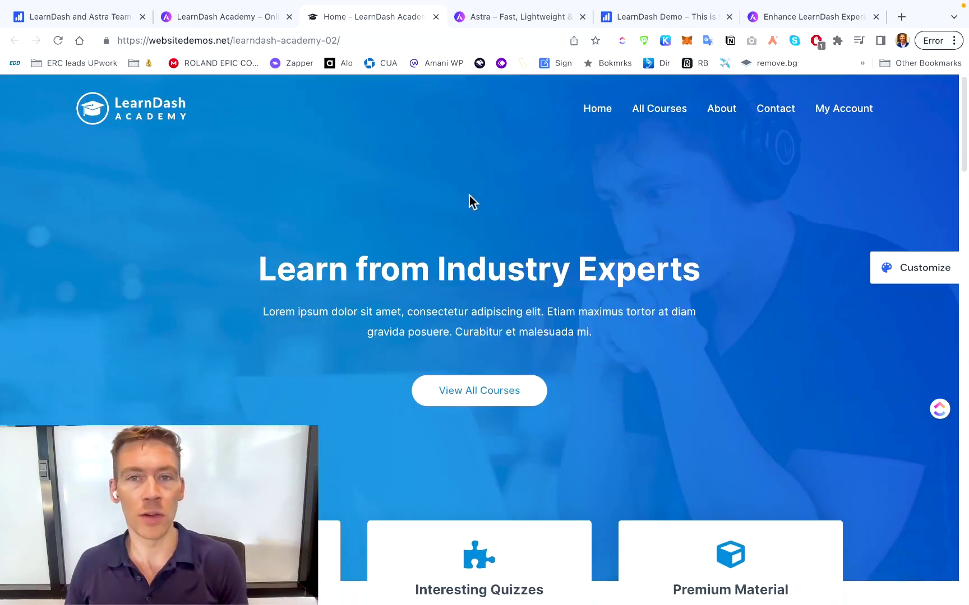
key(ctrl+Tab)
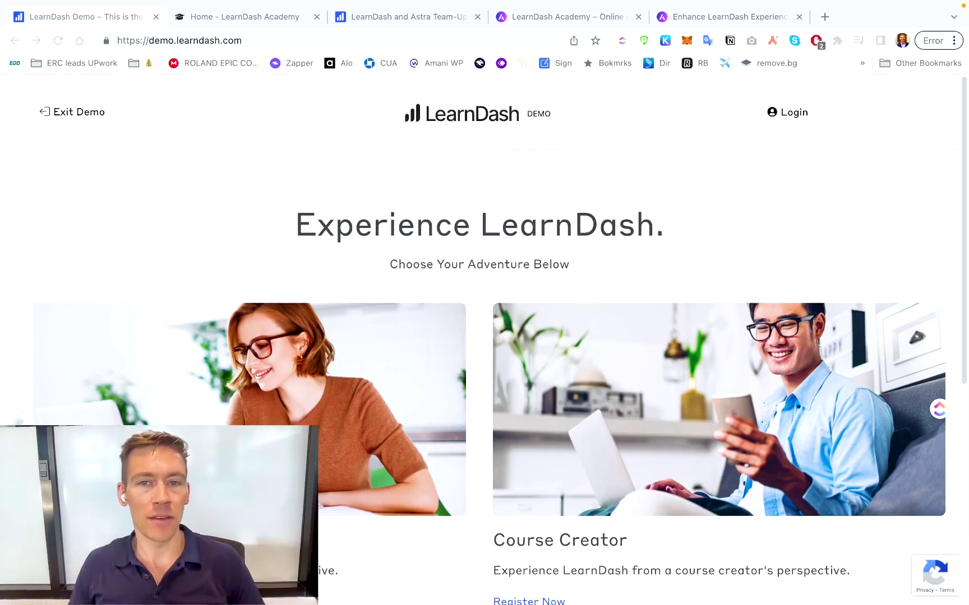
- Return to the live LearnDash Academy demo tab and check its web address
scroll(396, 485, down, 5)
scroll(395, 484, down, 2)
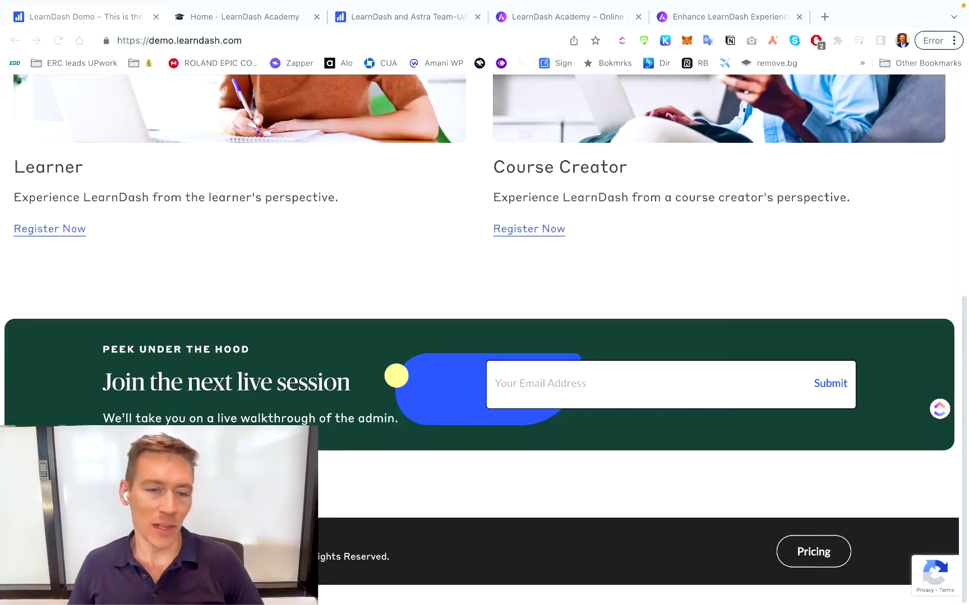
scroll(396, 379, up, 7)
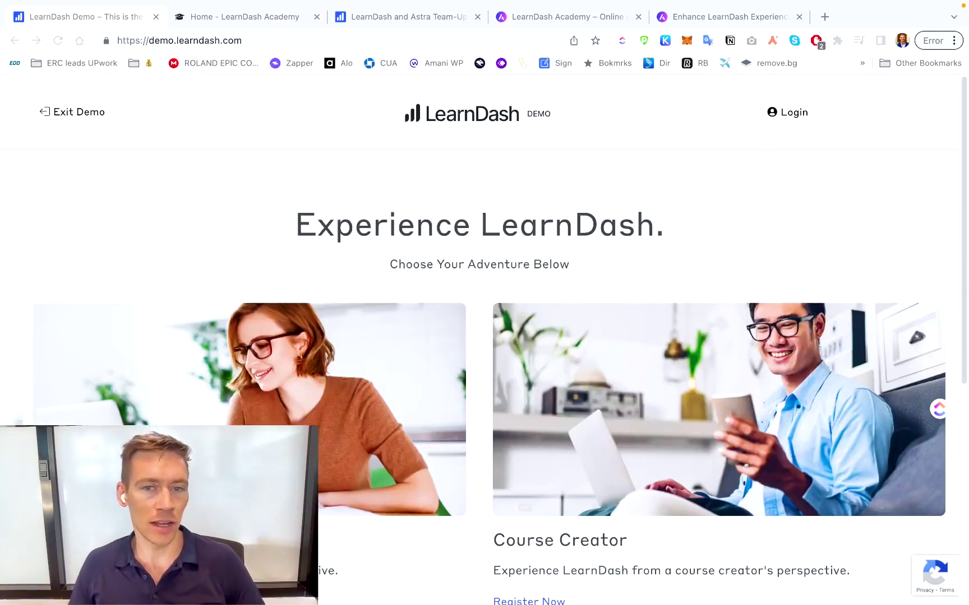
click(227, 18)
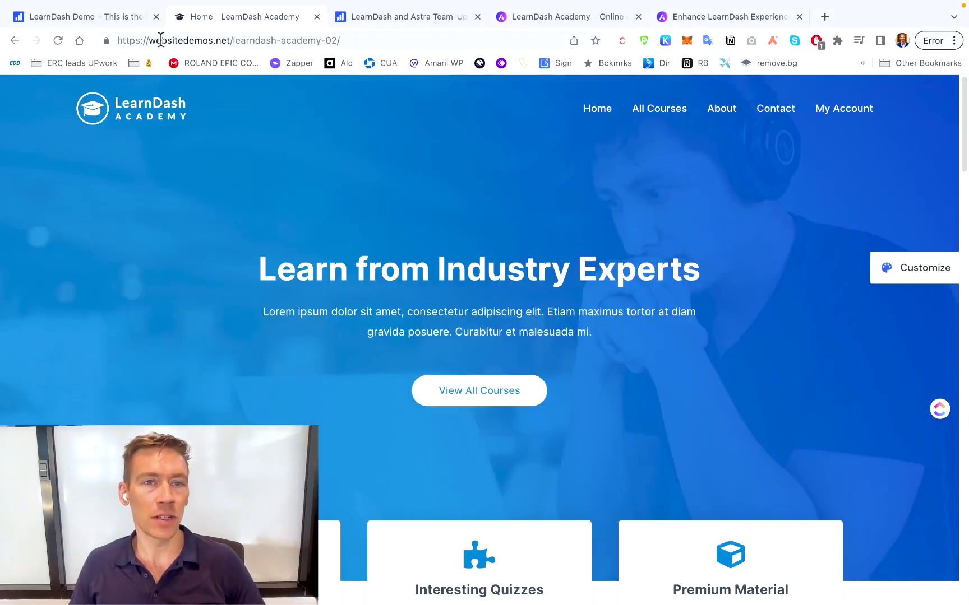
click(173, 40)
click(221, 40)
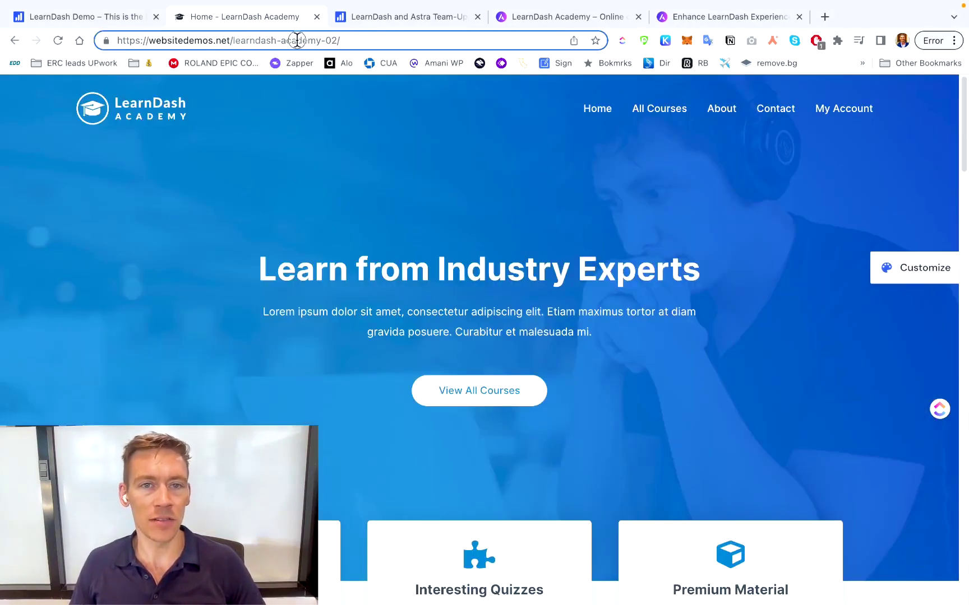
- Browse the demo home page's course listings, trying the Email Marketing Strategies course
scroll(443, 380, down, 2)
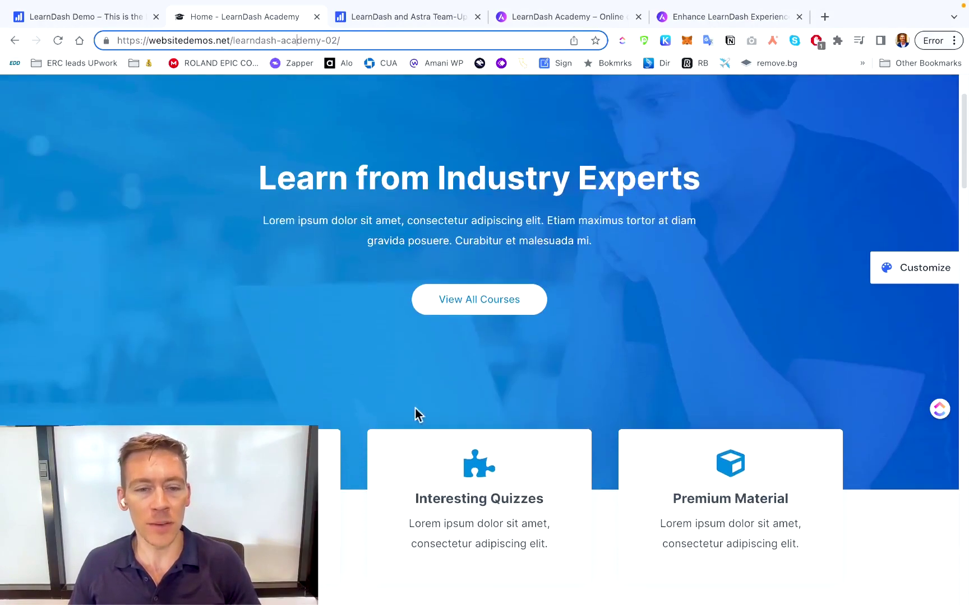
scroll(485, 210, down, 5)
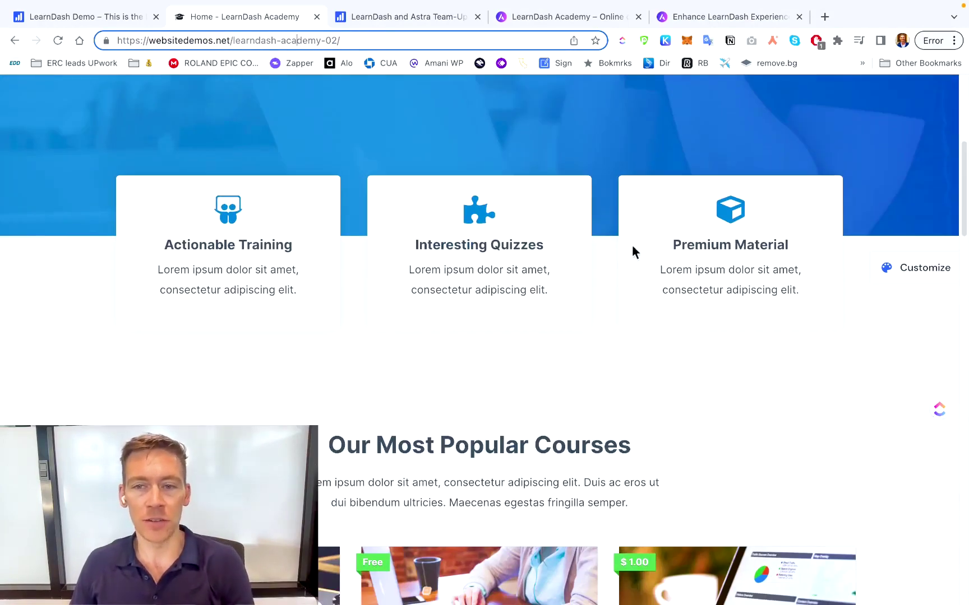
scroll(633, 253, down, 1)
scroll(638, 318, down, 4)
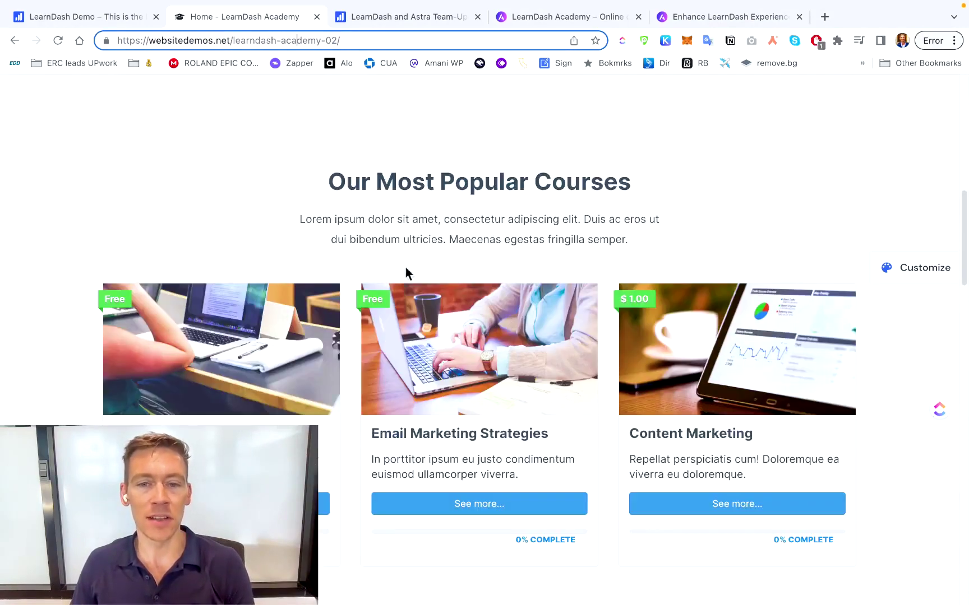
click(490, 503)
scroll(338, 303, down, 2)
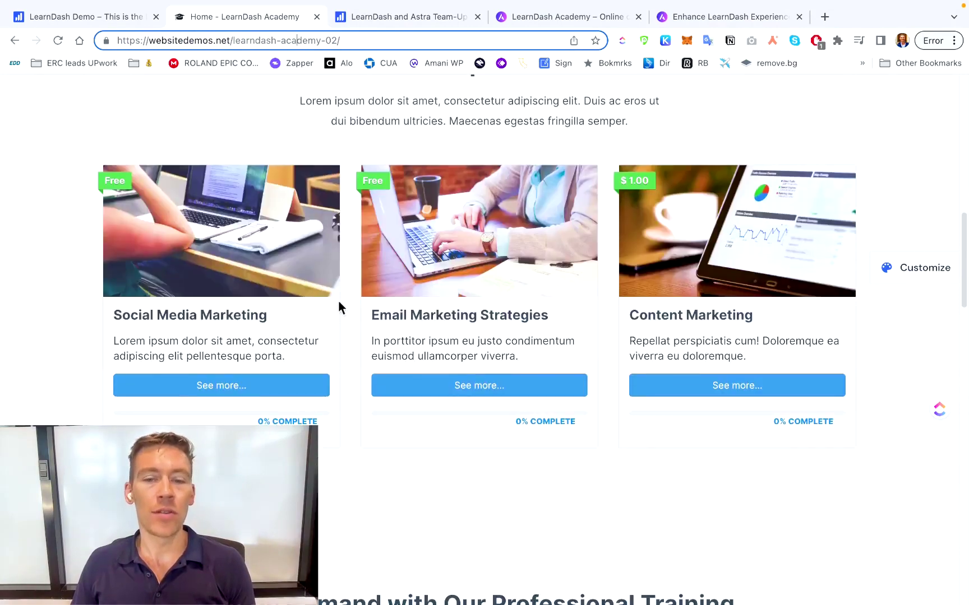
scroll(342, 252, up, 4)
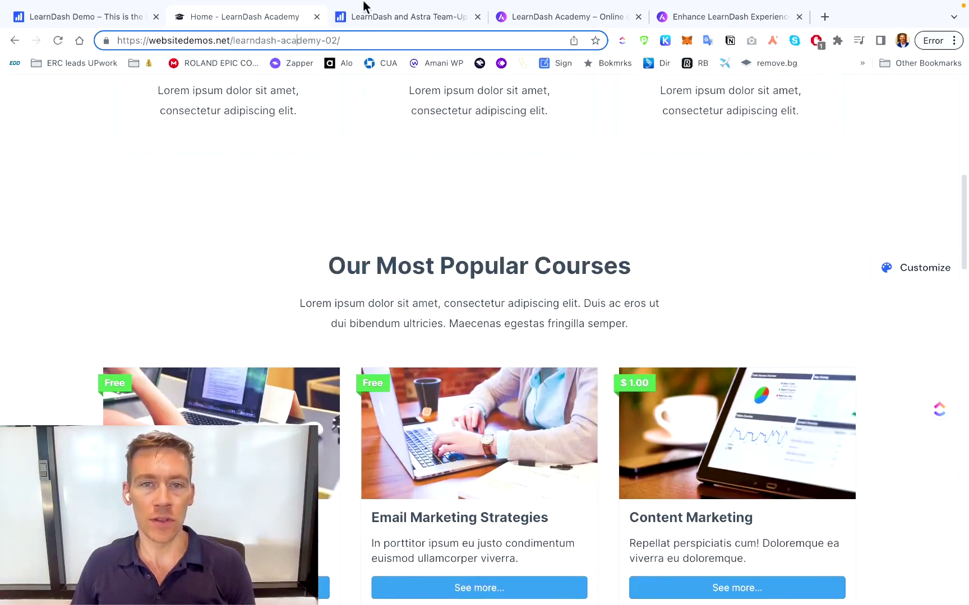
scroll(392, 426, down, 2)
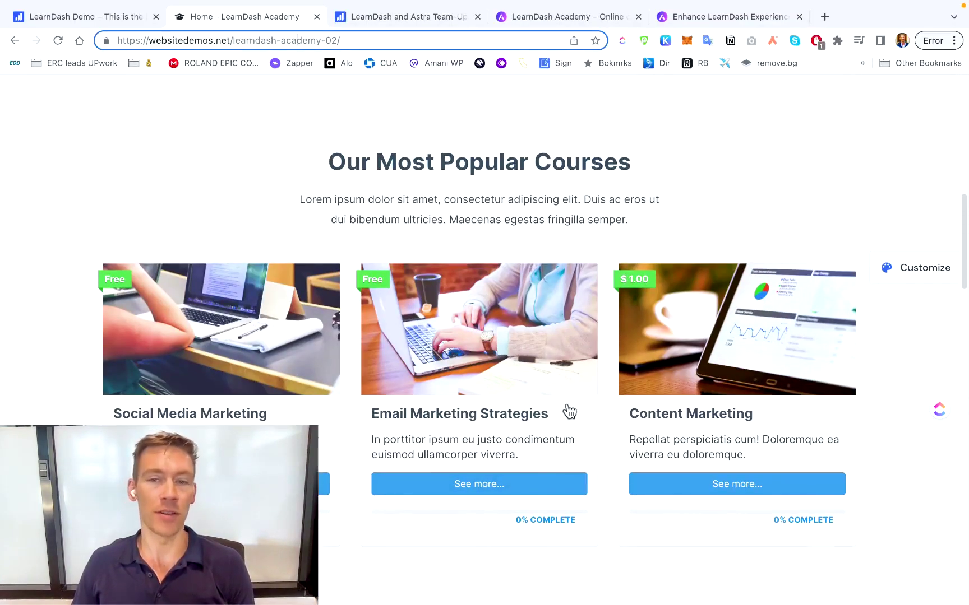
scroll(569, 412, down, 5)
scroll(439, 389, down, 8)
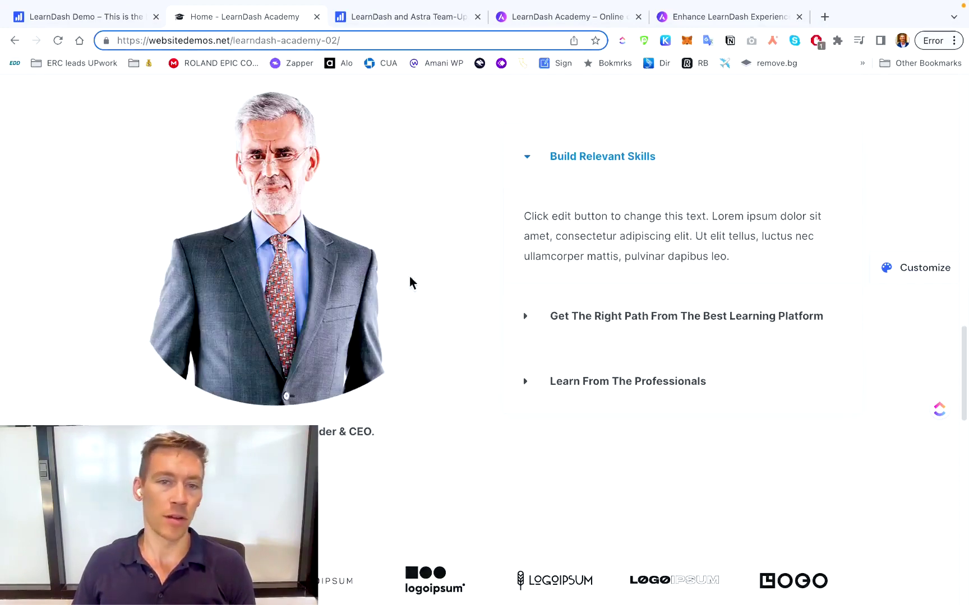
- Expand the professional-training topics such as Learn From The Professionals, then go to All Courses
click(562, 316)
click(561, 381)
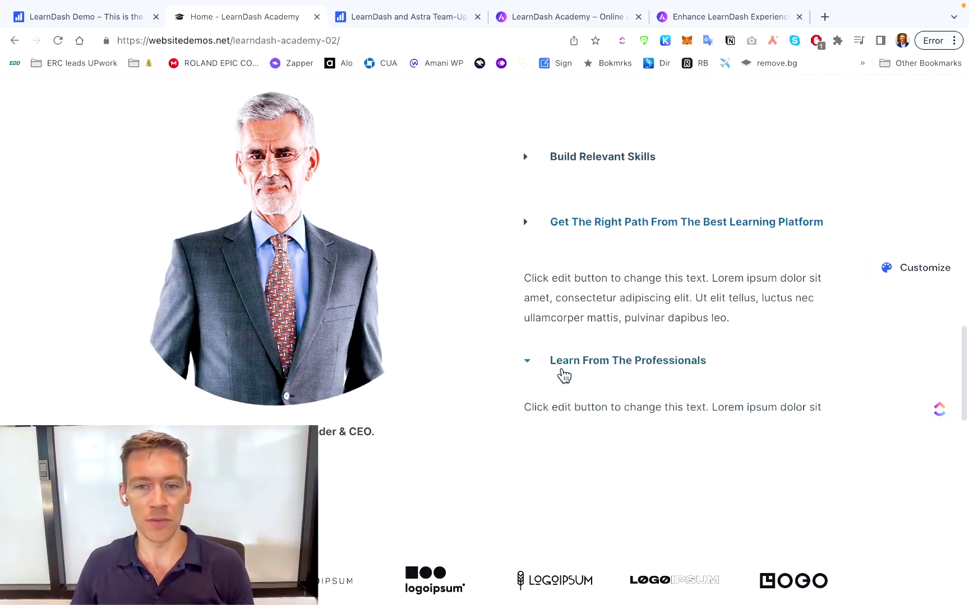
scroll(589, 365, down, 8)
scroll(504, 319, down, 3)
scroll(509, 318, up, 4)
scroll(415, 224, down, 5)
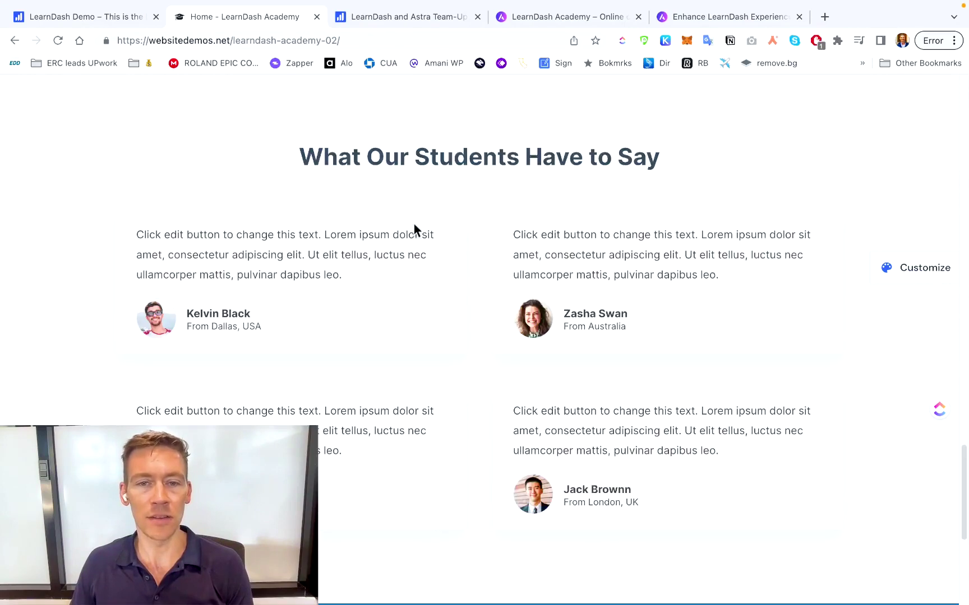
scroll(444, 213, down, 6)
scroll(562, 325, up, 10)
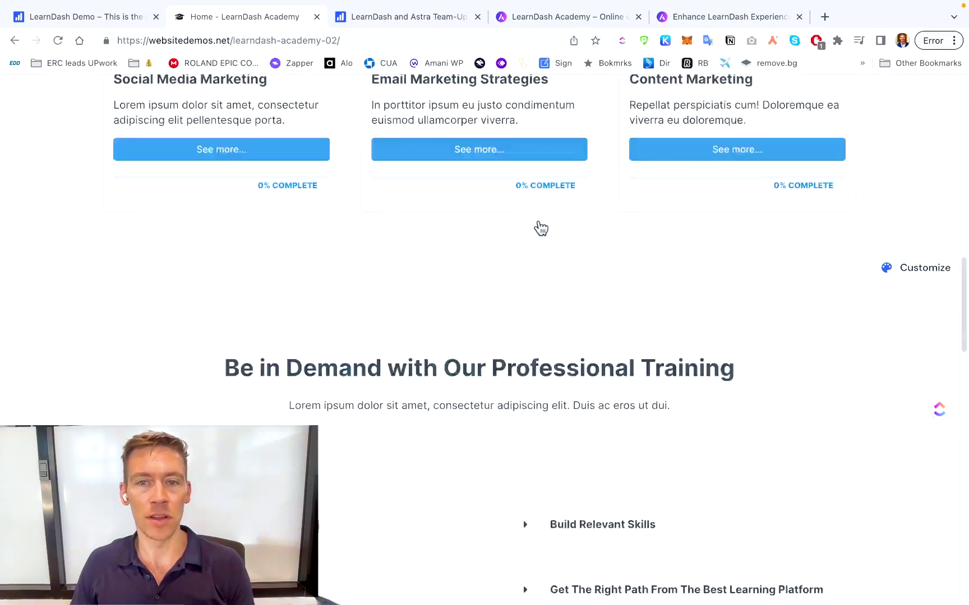
scroll(536, 227, up, 10)
click(649, 112)
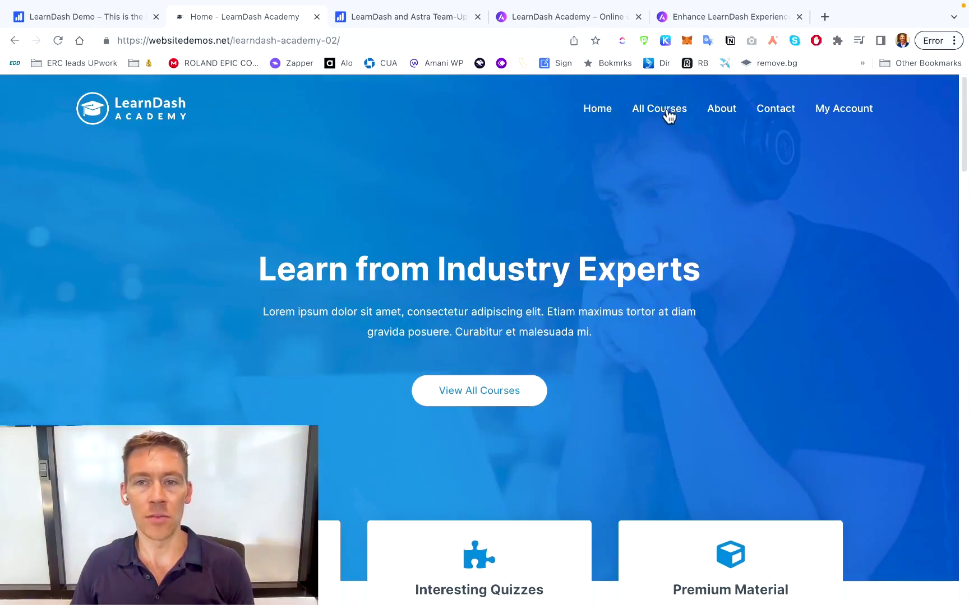
- Scroll the All Courses page, then view the About page
scroll(506, 364, down, 1)
scroll(510, 387, down, 4)
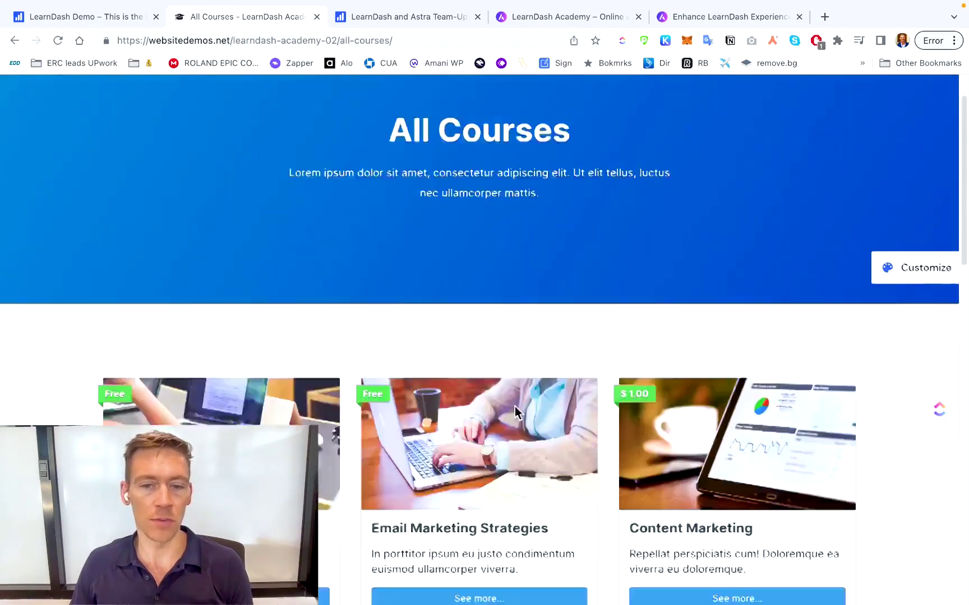
scroll(393, 415, down, 2)
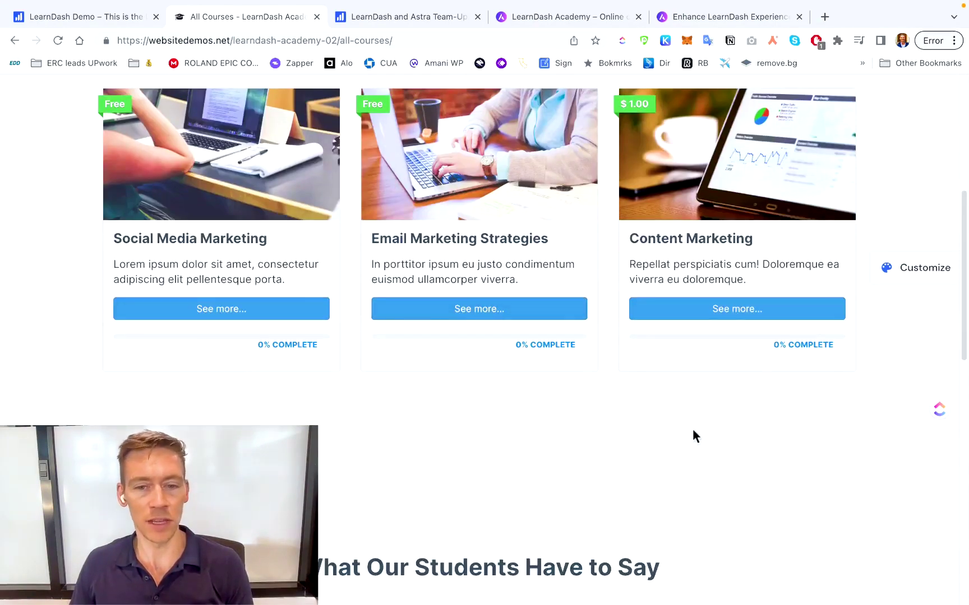
scroll(270, 316, down, 5)
scroll(471, 318, down, 4)
scroll(517, 273, up, 8)
scroll(563, 228, up, 8)
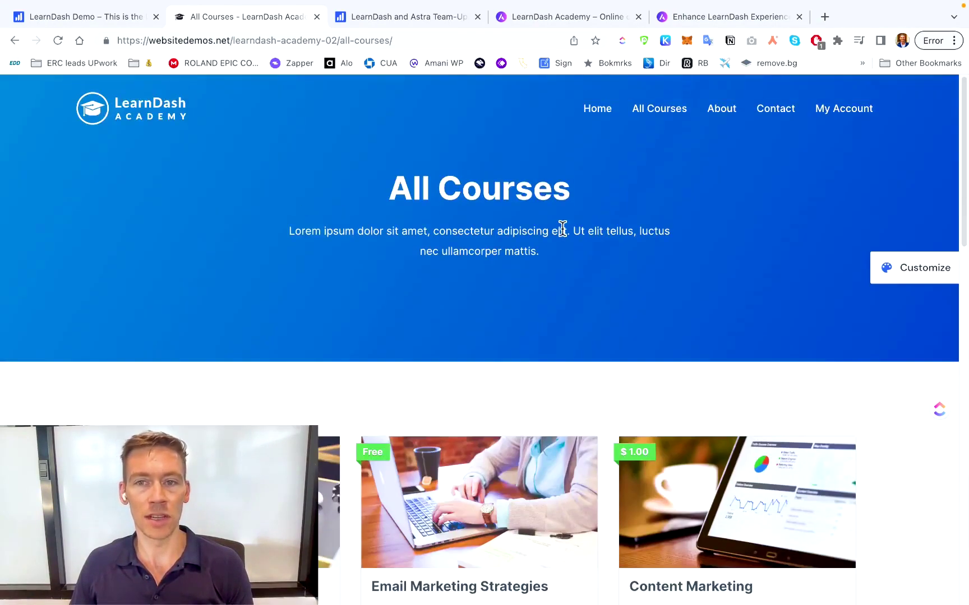
click(728, 109)
scroll(307, 378, down, 7)
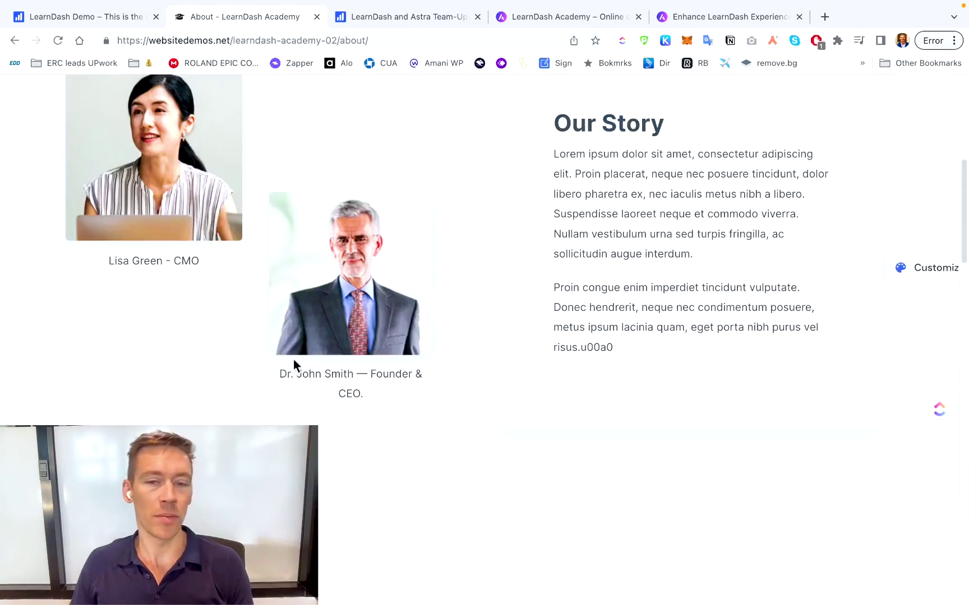
scroll(561, 336, up, 7)
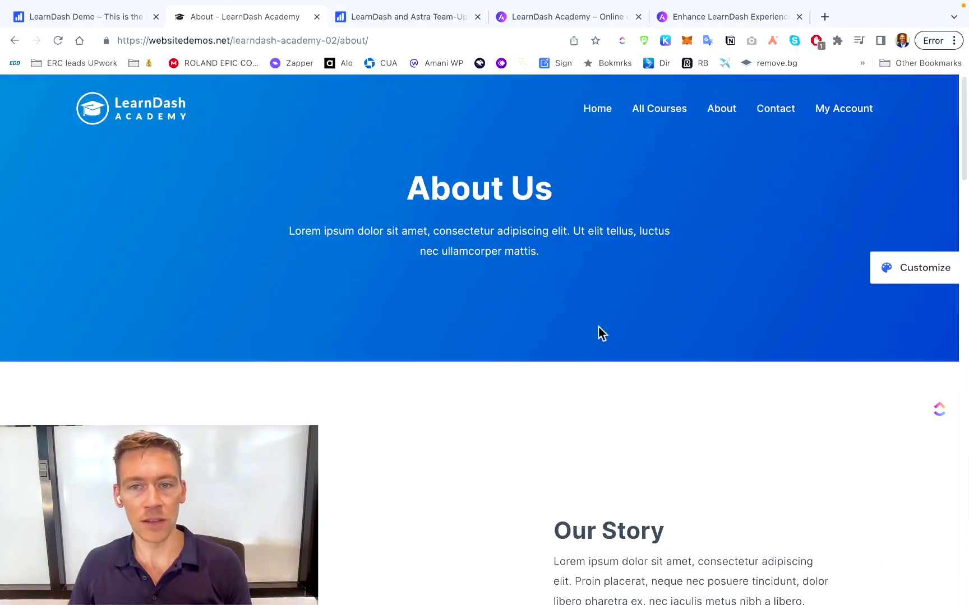
- View the demo's Contact and My Account pages
click(791, 111)
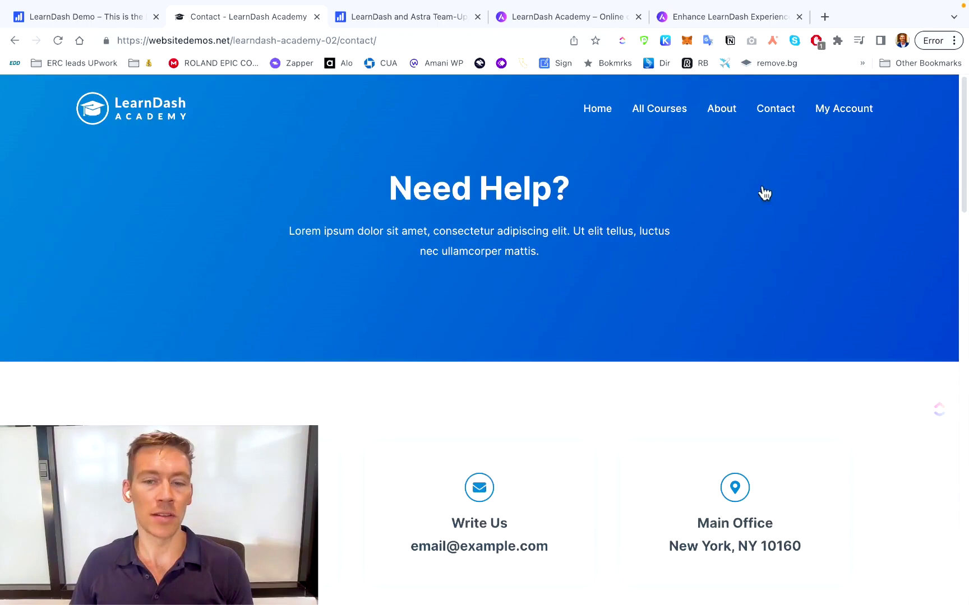
click(833, 108)
scroll(519, 275, down, 3)
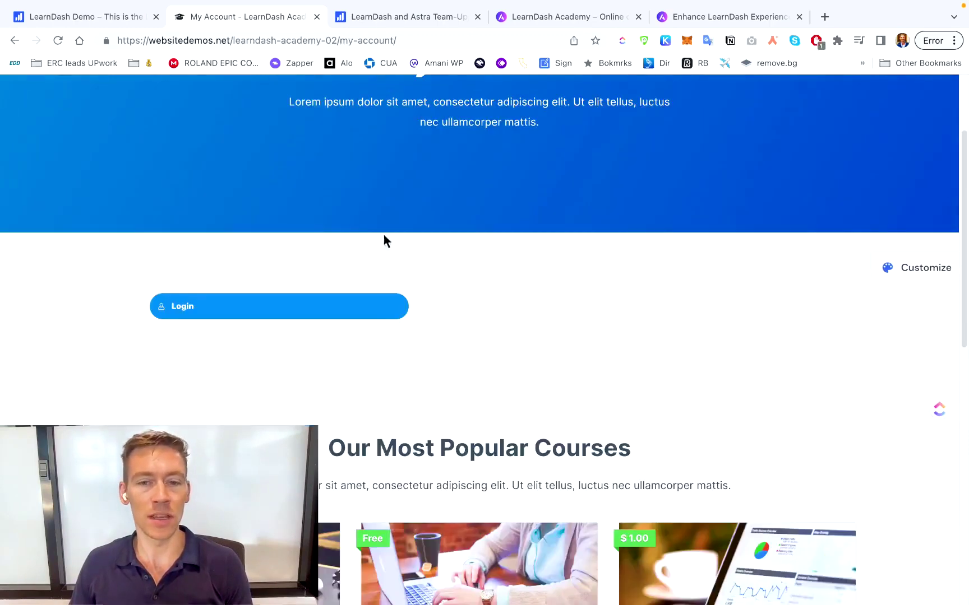
scroll(384, 234, down, 10)
scroll(505, 252, up, 10)
scroll(688, 260, up, 2)
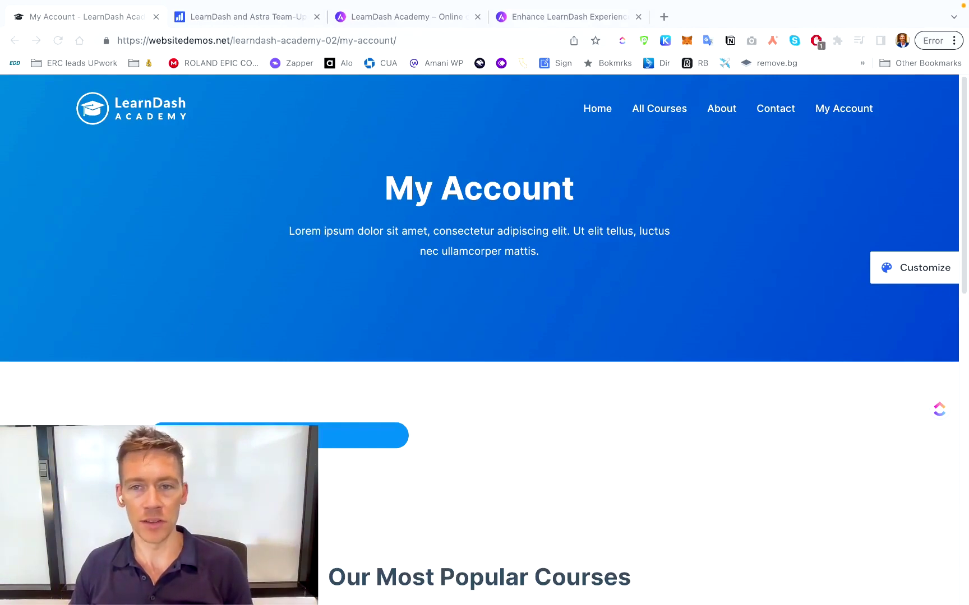
- Return to the All Courses page's course cards
click(661, 112)
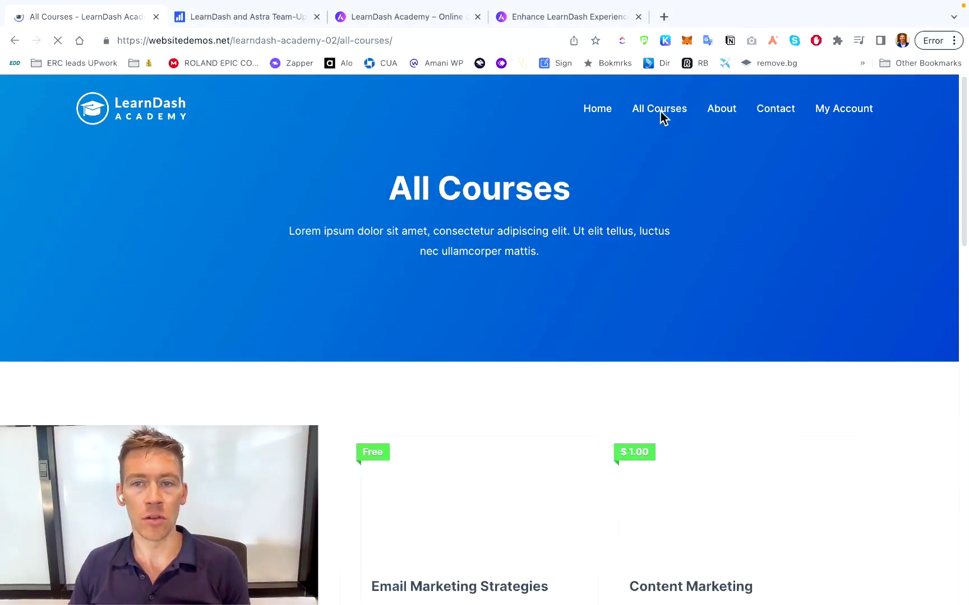
scroll(553, 162, down, 10)
scroll(506, 192, up, 5)
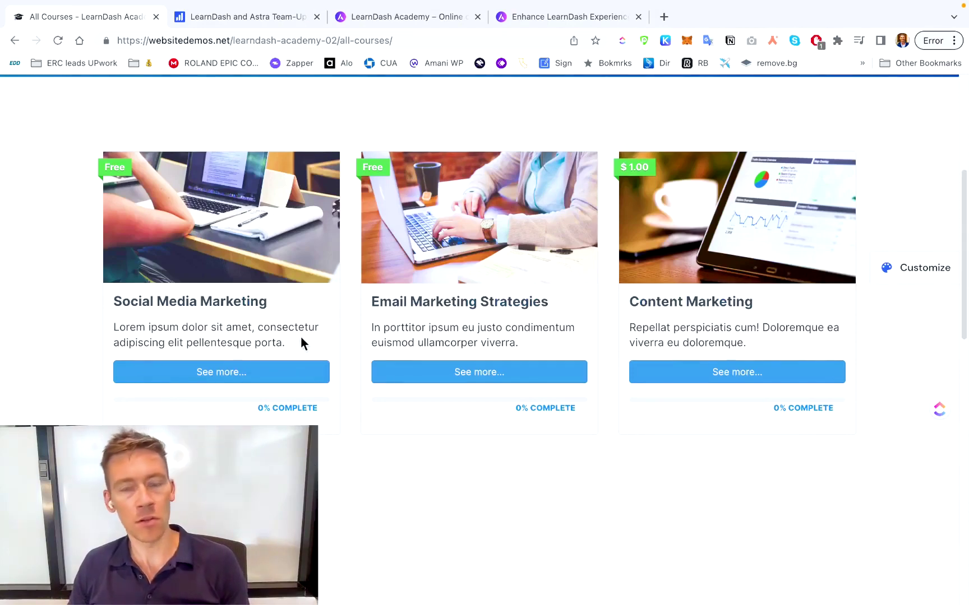
scroll(299, 330, up, 1)
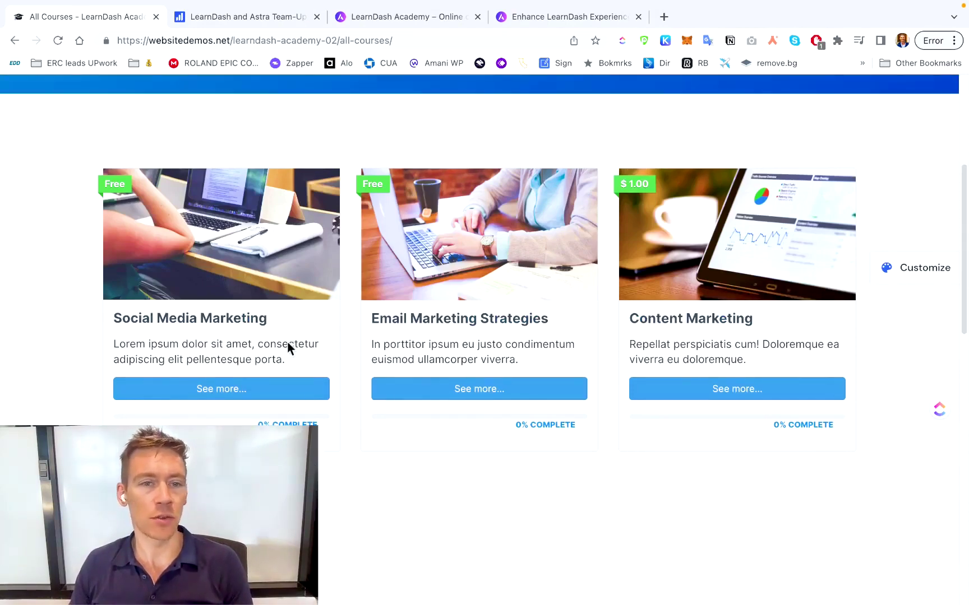
- Open the Social Media Marketing course and scroll to its Course Content
click(255, 395)
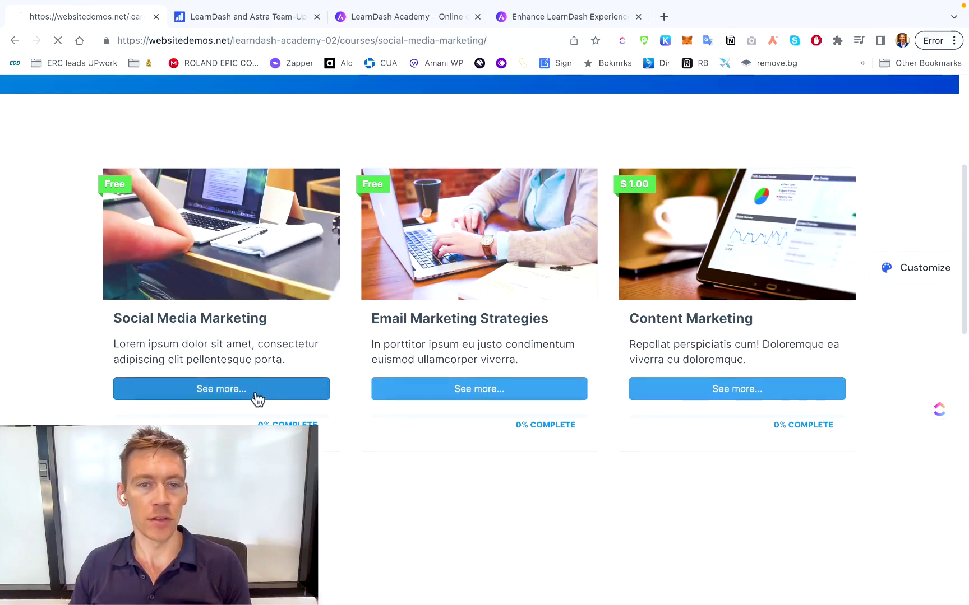
scroll(456, 373, down, 1)
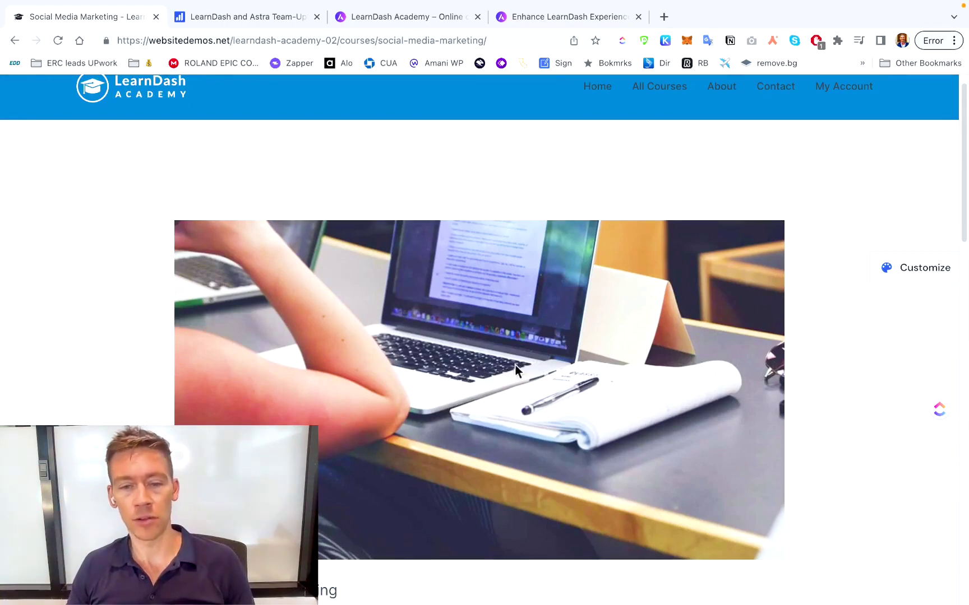
scroll(418, 344, down, 5)
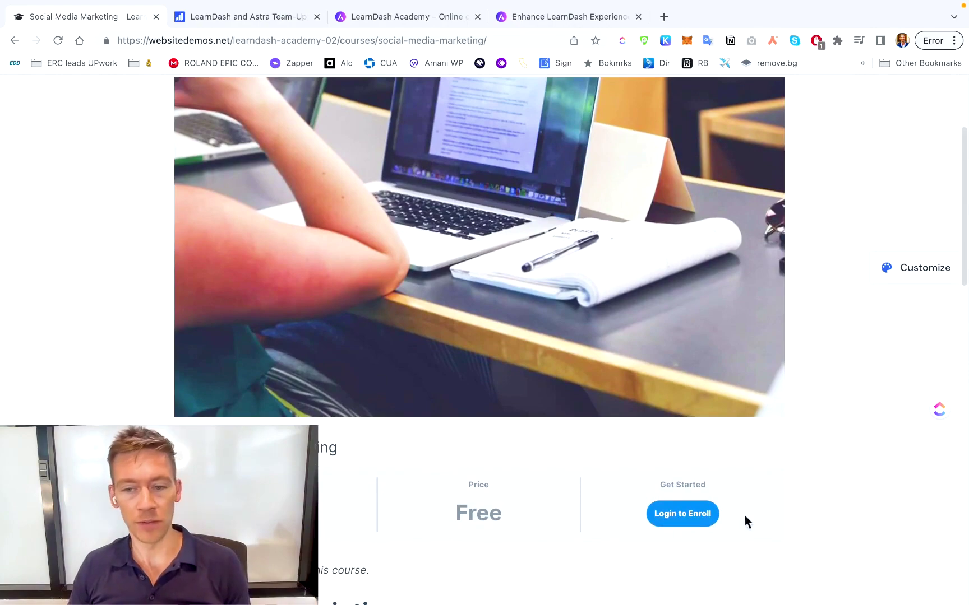
scroll(691, 492, down, 8)
scroll(623, 461, down, 3)
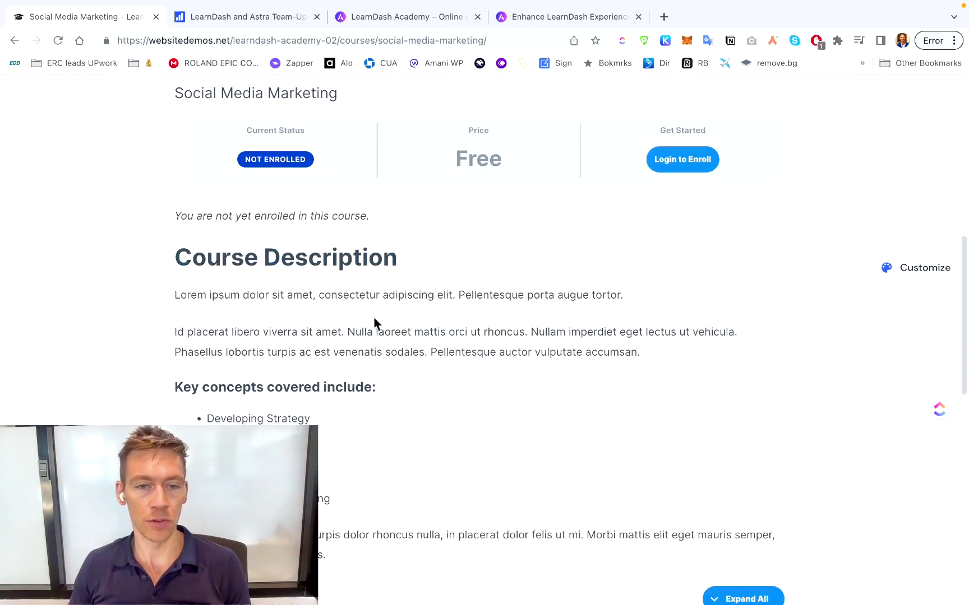
scroll(300, 318, down, 7)
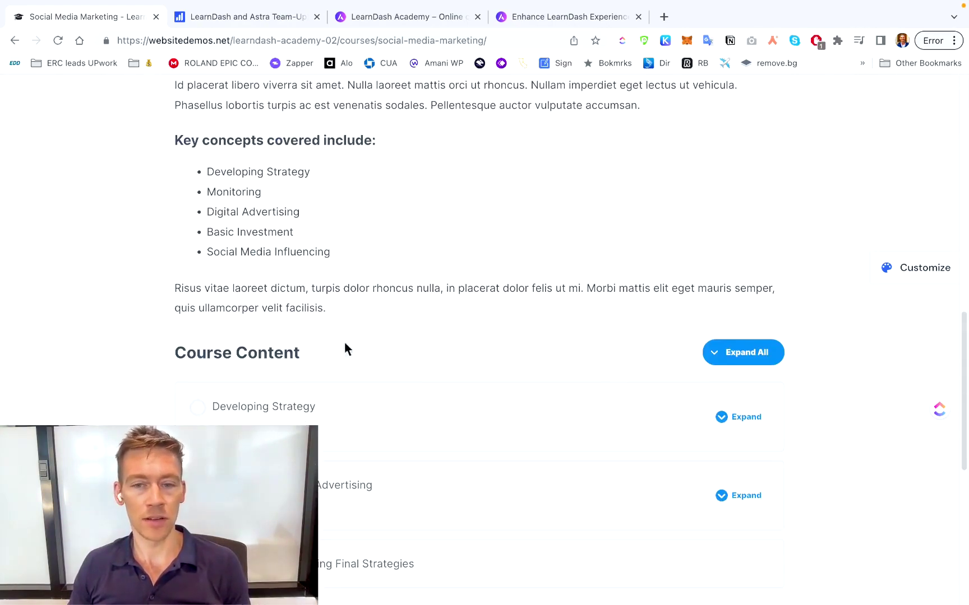
scroll(345, 344, down, 4)
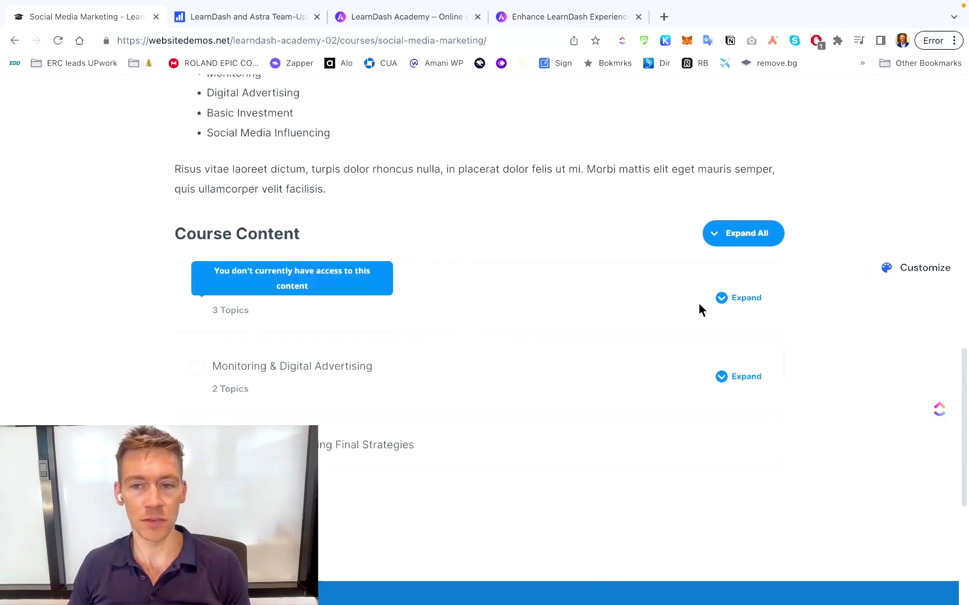
- Expand the Monitoring & Digital Advertising lesson's topics and view the template's color and font options
click(720, 305)
click(718, 367)
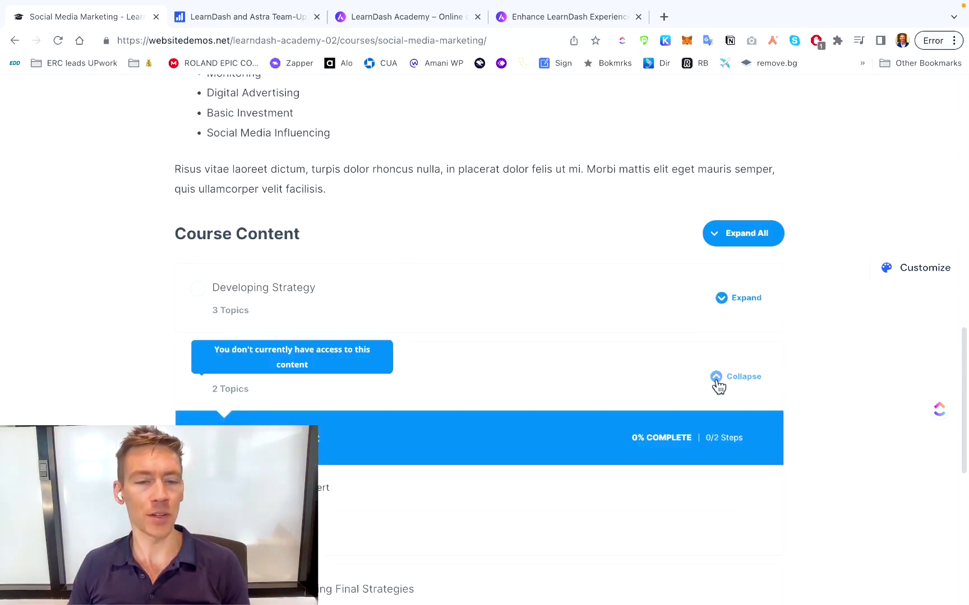
click(716, 380)
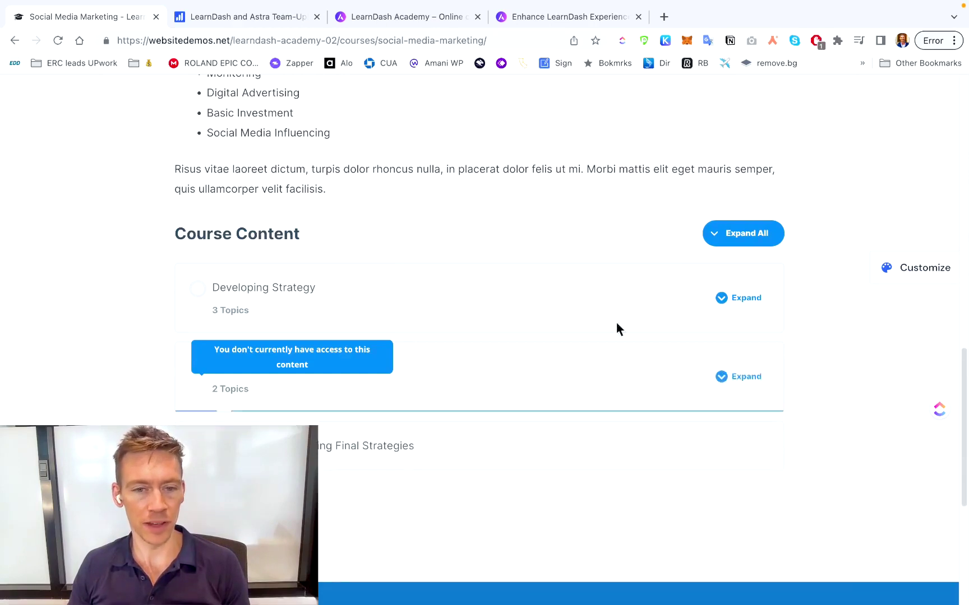
click(720, 379)
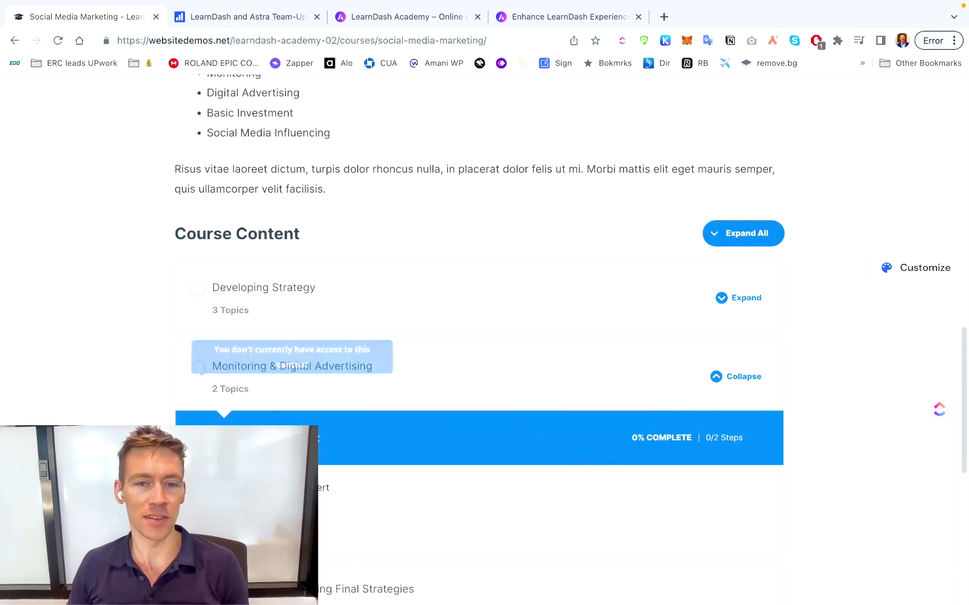
scroll(80, 378, down, 2)
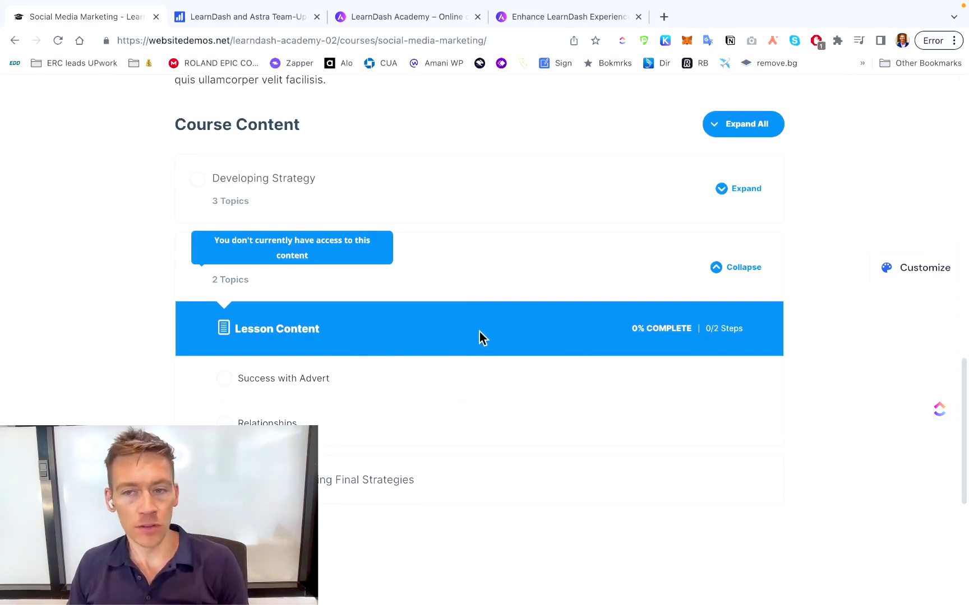
click(900, 269)
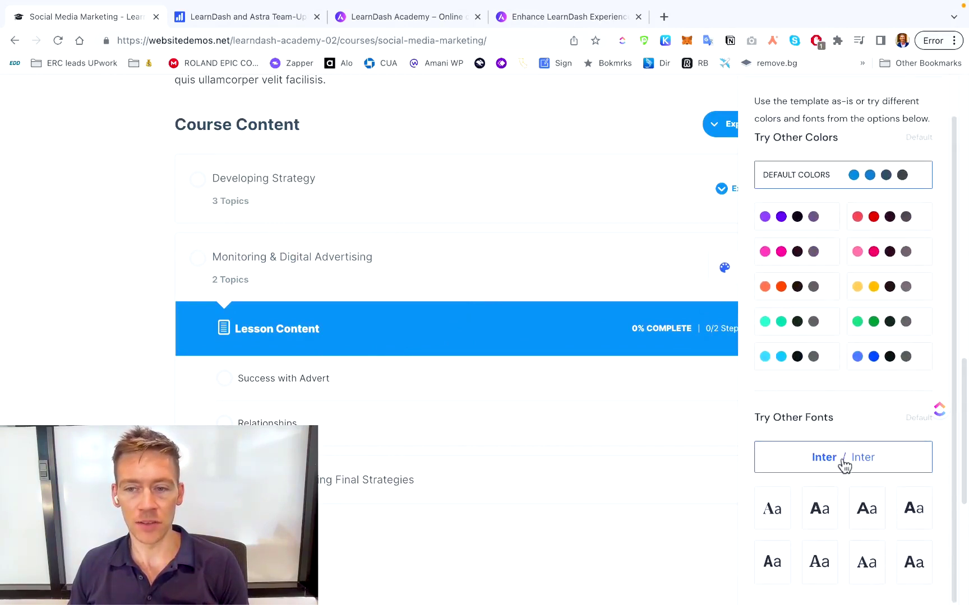
- Compare the LearnDash integration docs with the demo's My Account page, then return to Enhance LearnDash Experience
scroll(844, 465, up, 1)
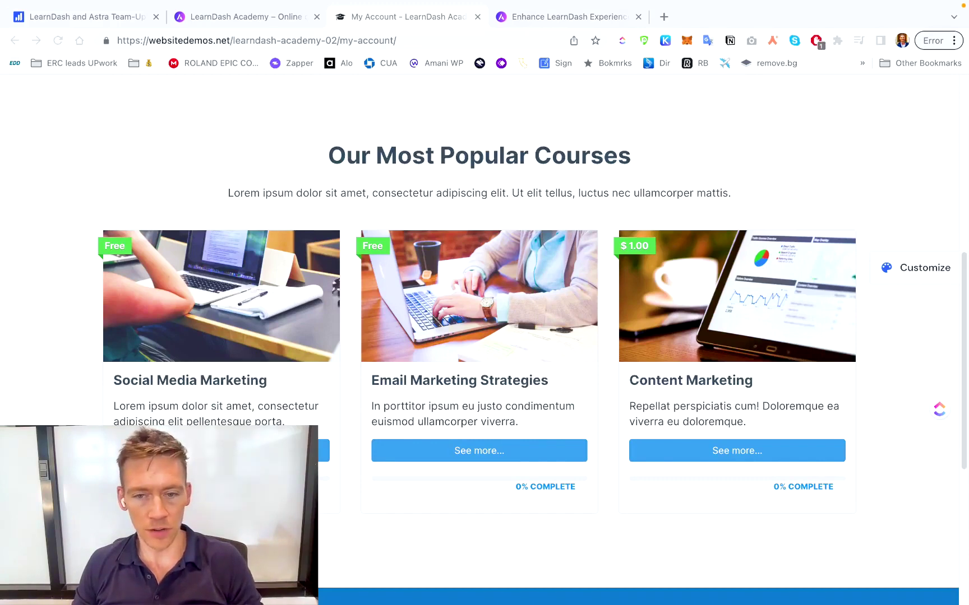
click(558, 17)
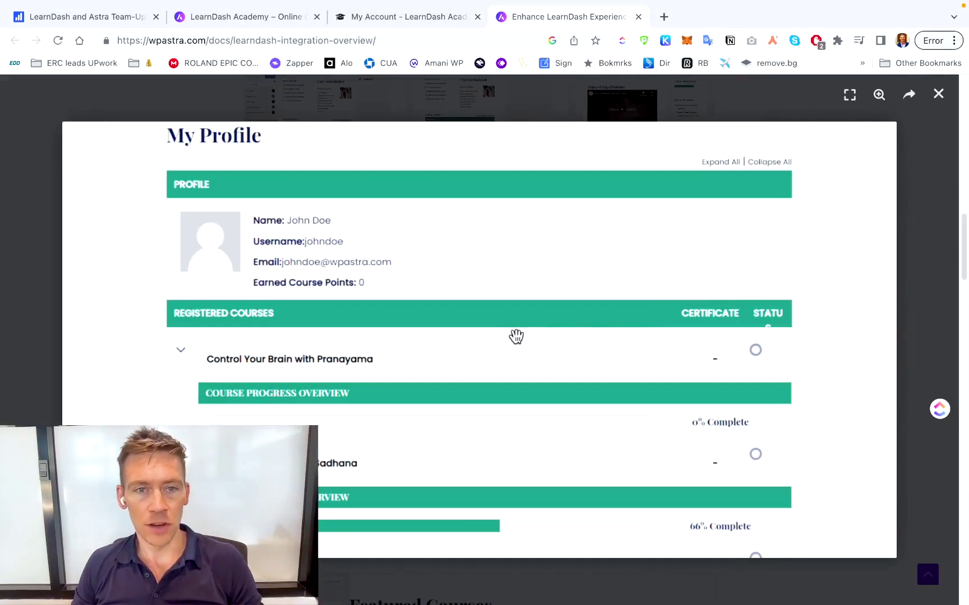
scroll(465, 365, down, 1)
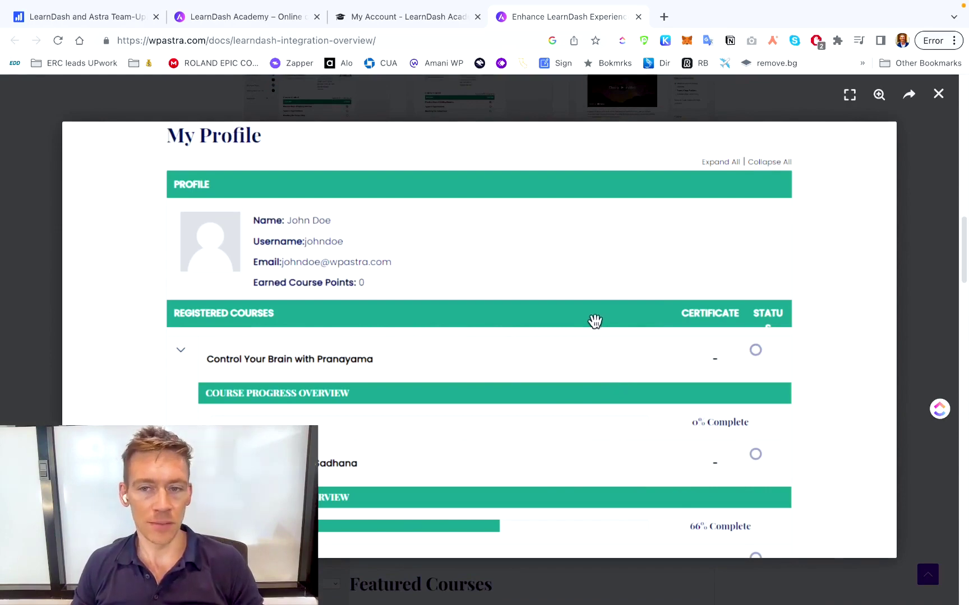
click(470, 26)
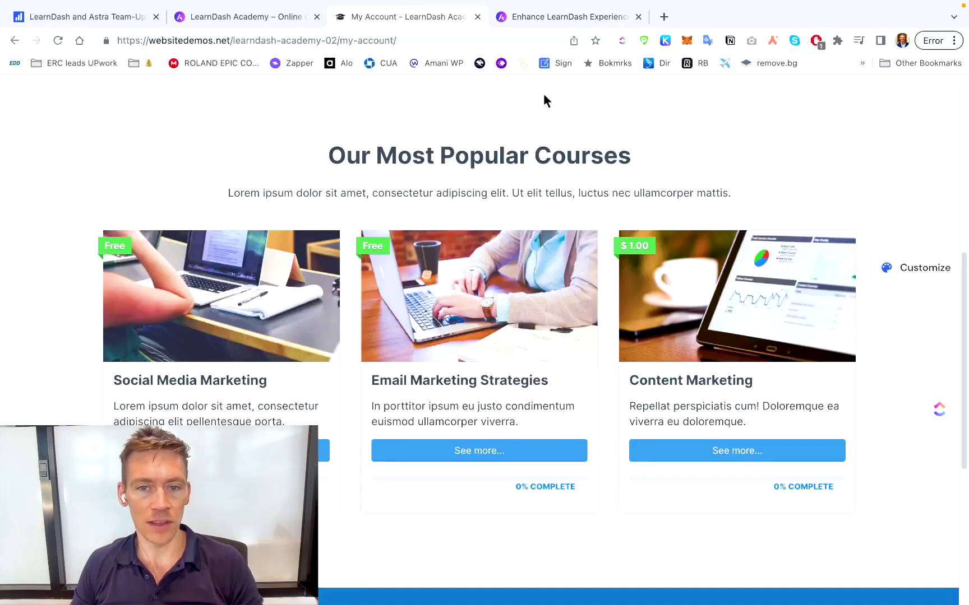
click(554, 12)
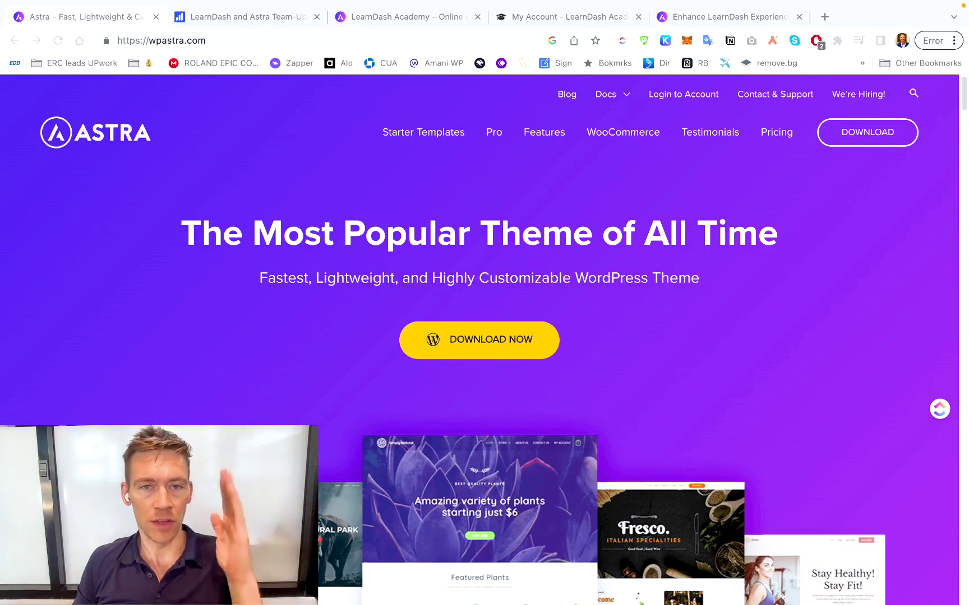
- Scroll through the wpastra.com feature overview, then focus the browser window
scroll(480, 337, down, 1)
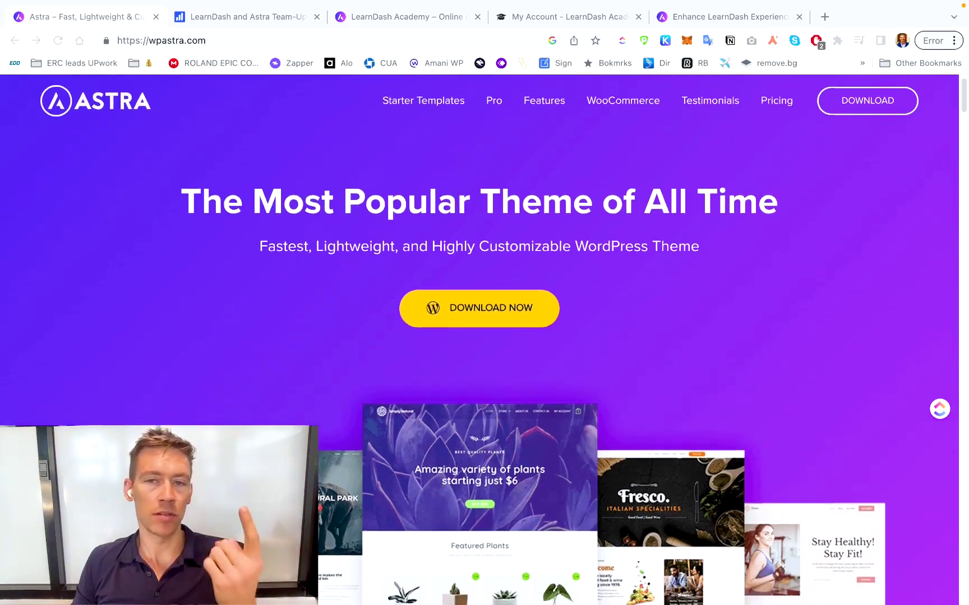
scroll(479, 337, down, 3)
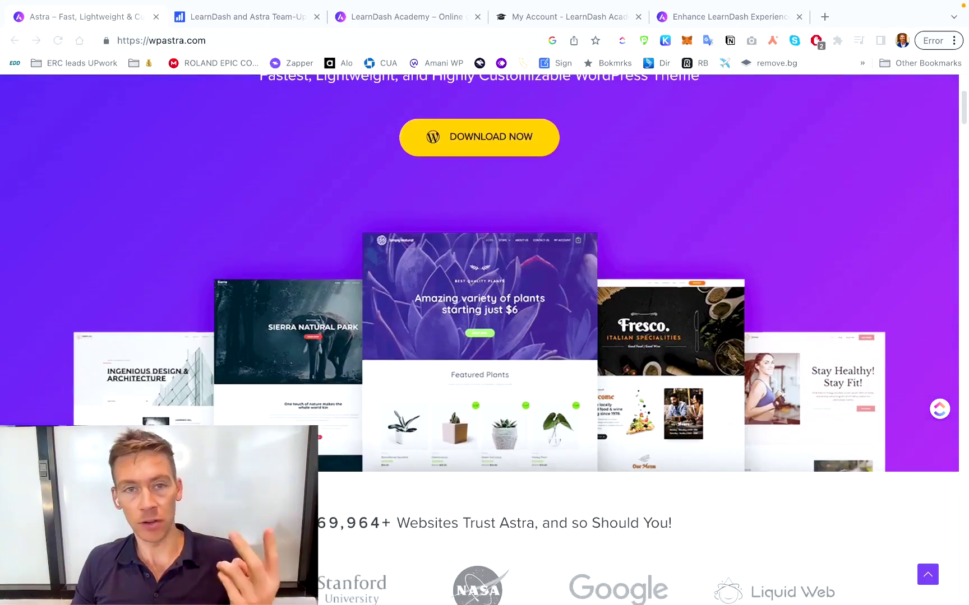
scroll(479, 336, down, 1)
scroll(479, 336, down, 2)
scroll(480, 336, down, 3)
scroll(479, 337, down, 8)
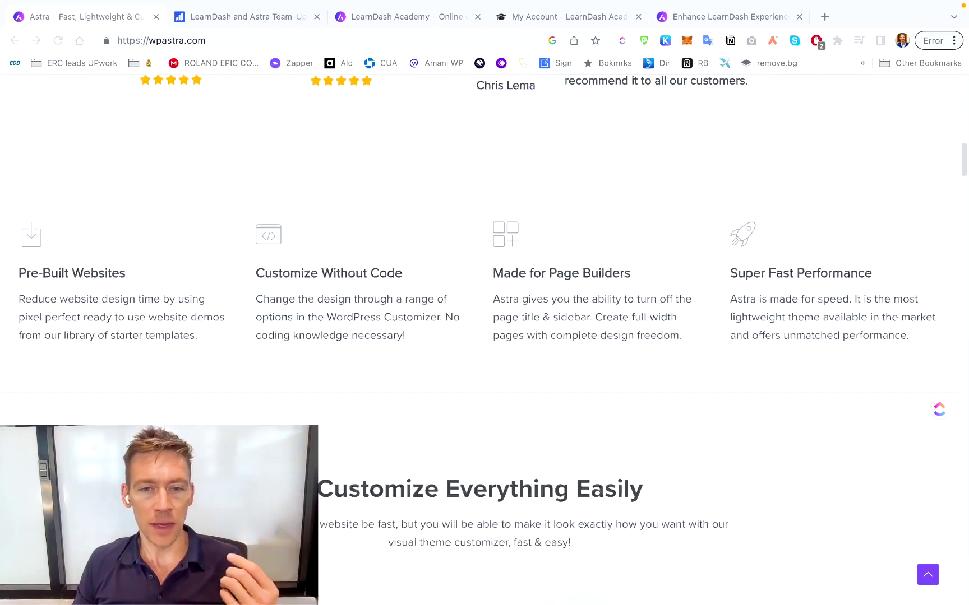
scroll(480, 337, down, 5)
scroll(479, 337, down, 5)
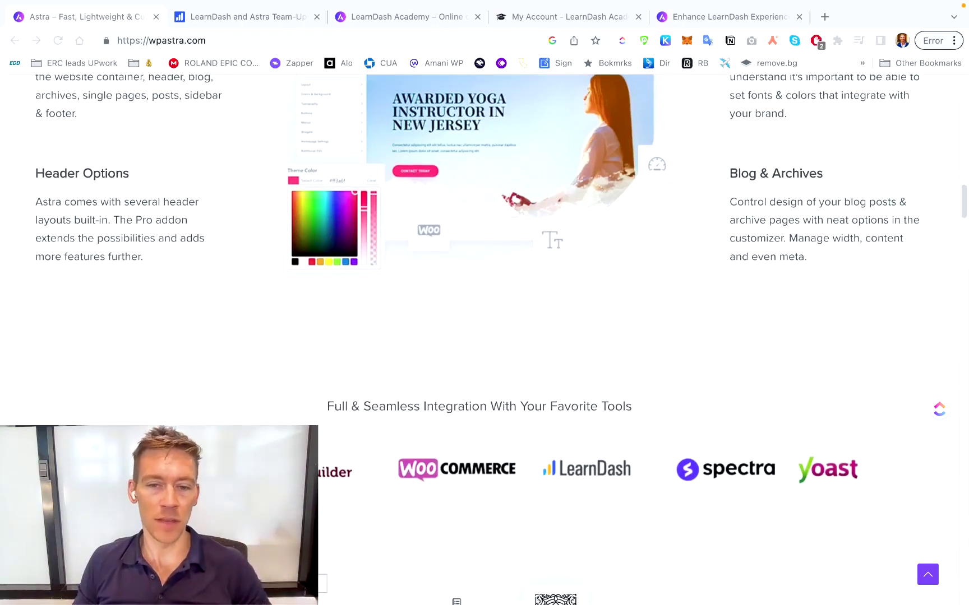
click(419, 404)
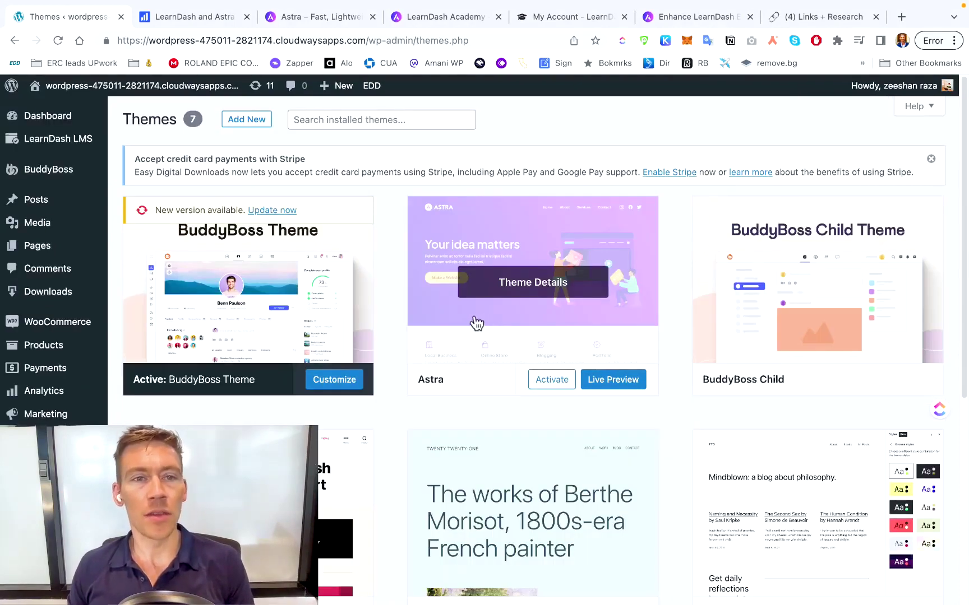
mouse_move(455, 307)
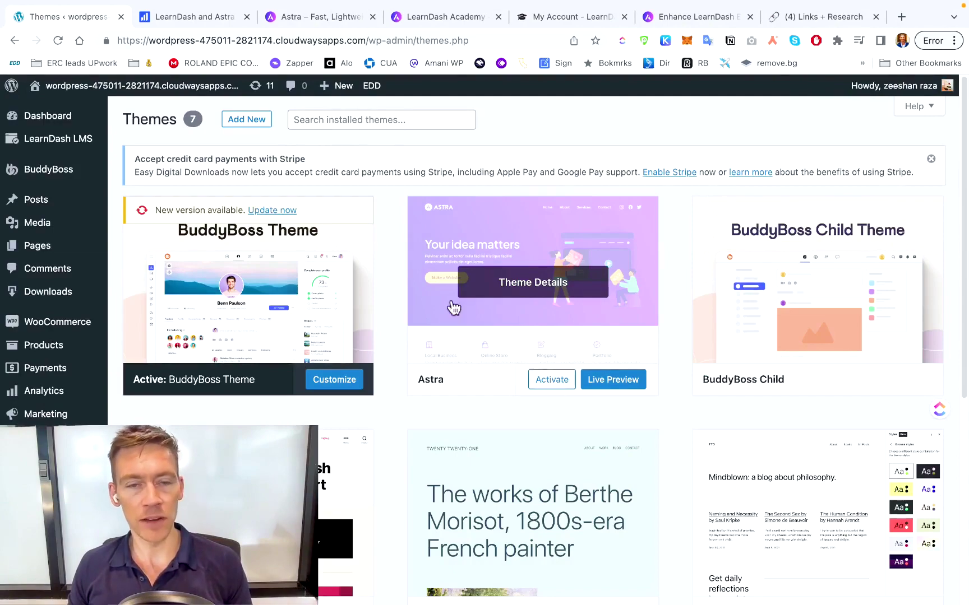
- Activate the Astra theme card on the Themes page in place of BuddyBoss
scroll(494, 219, down, 1)
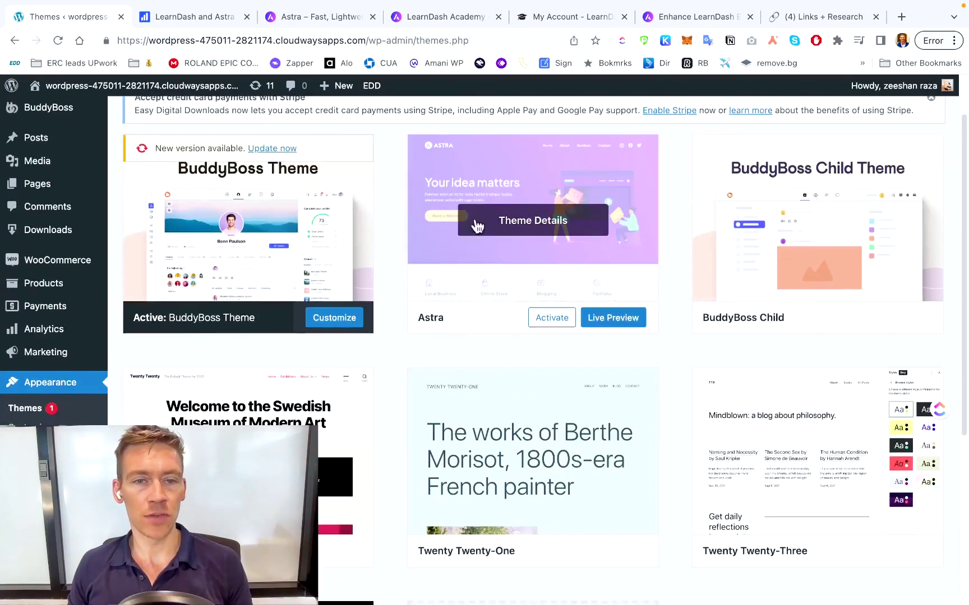
scroll(507, 235, up, 1)
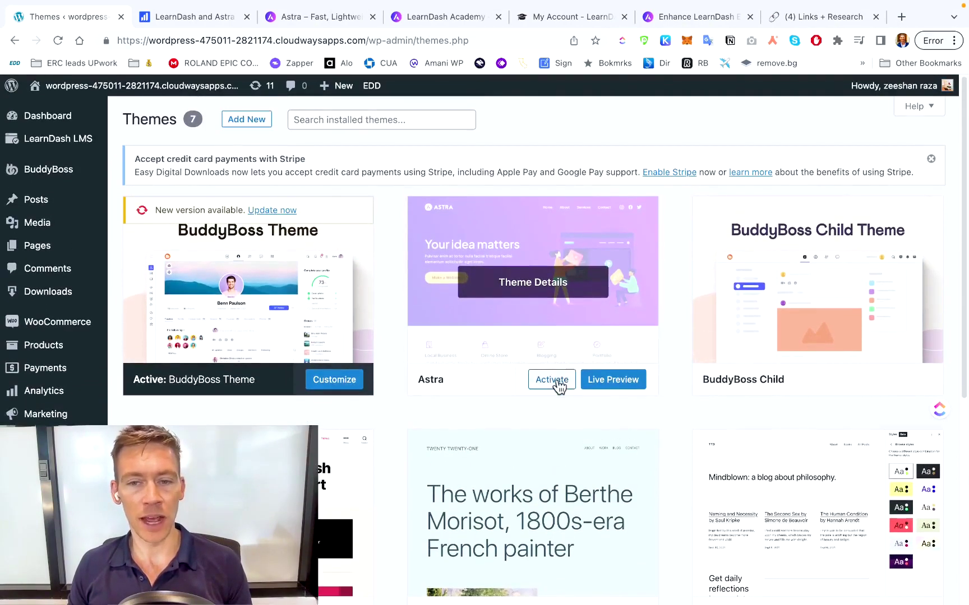
click(554, 381)
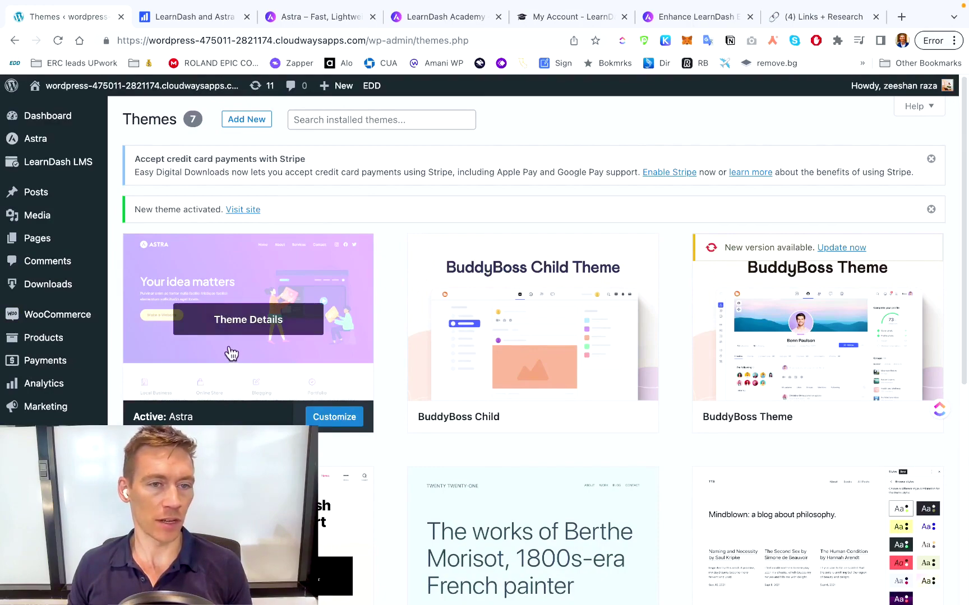
scroll(232, 353, down, 3)
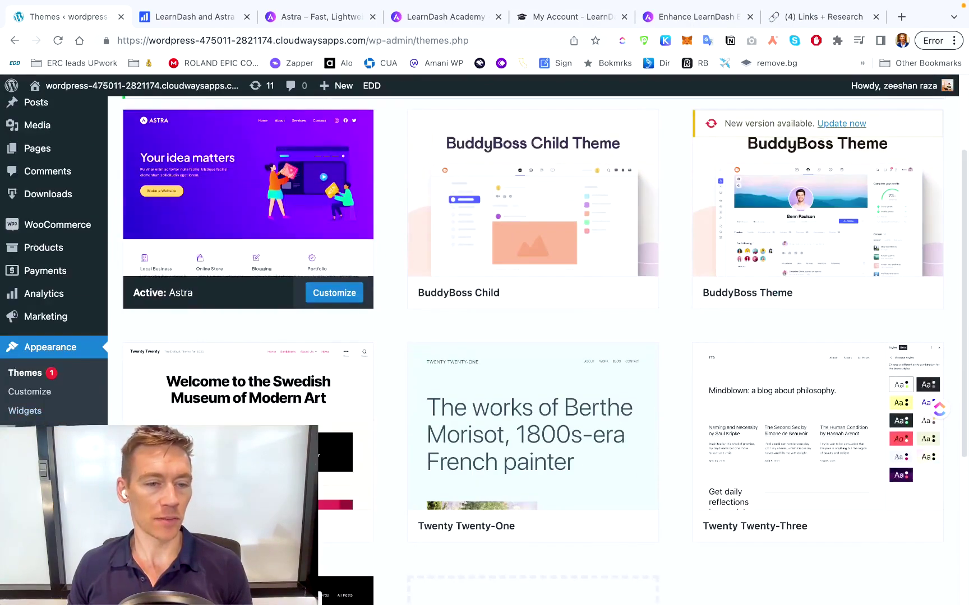
- Search plugins for 'astra' and update the Starter Templates plugin
text(as)
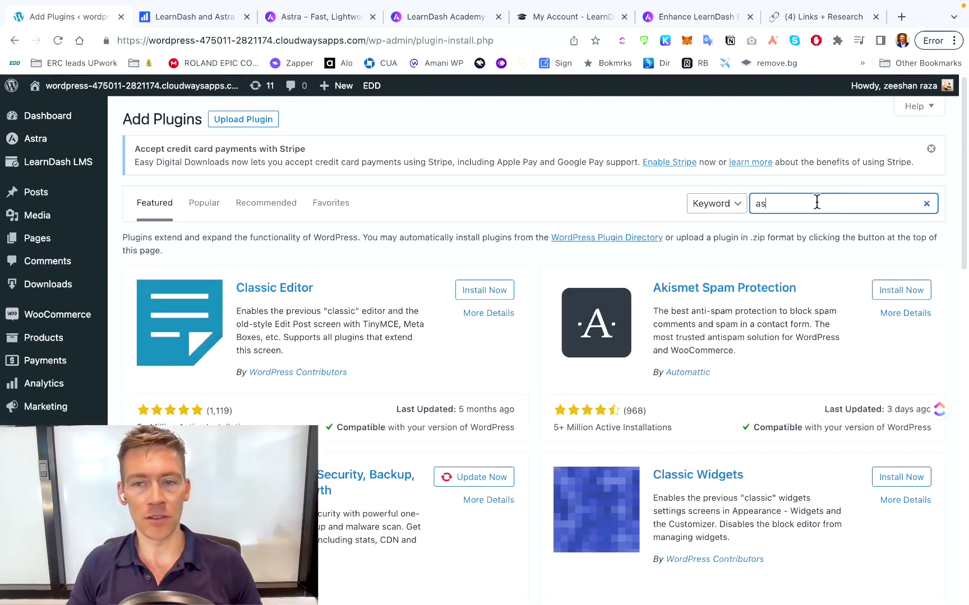
text(tra)
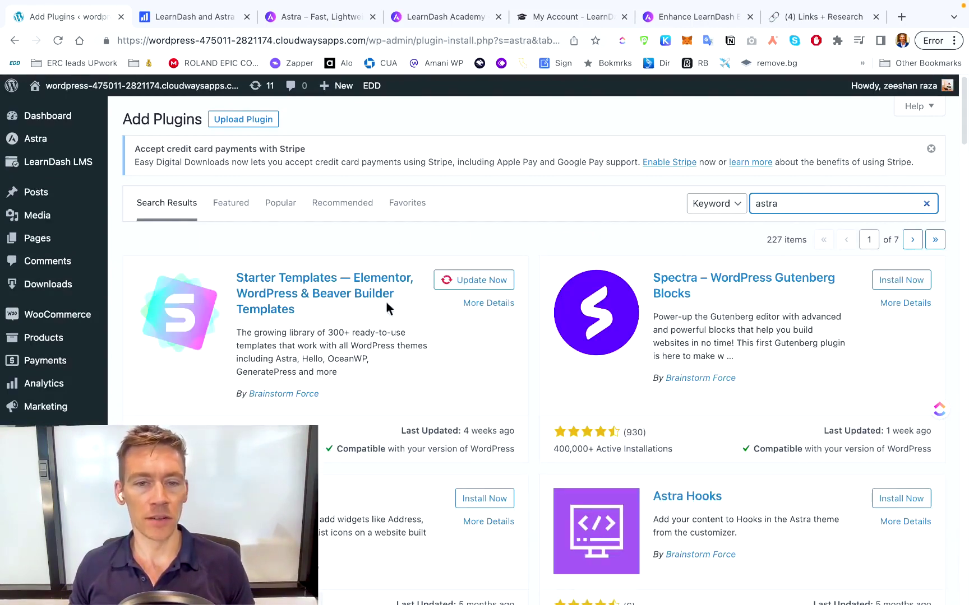
click(467, 276)
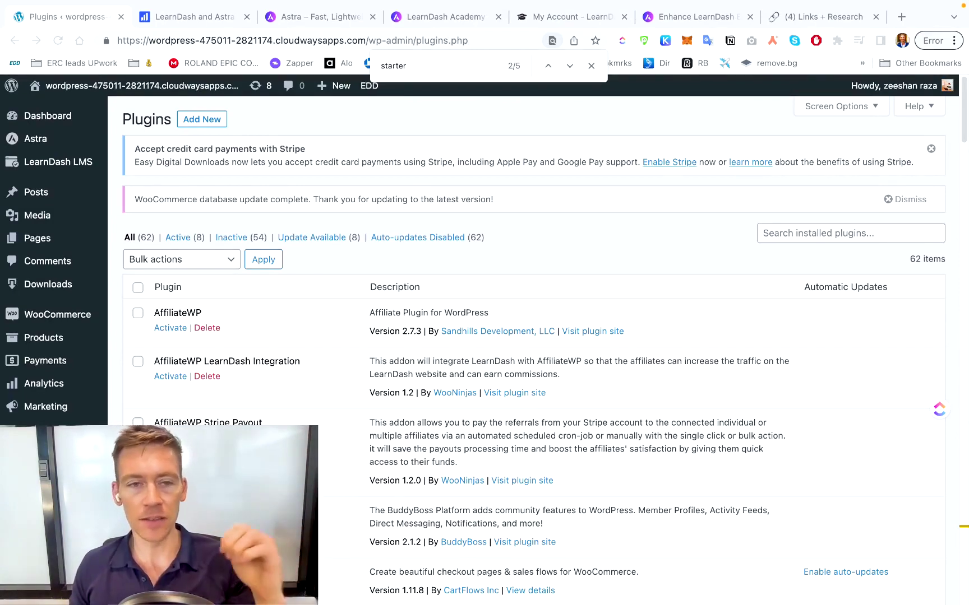
- Find the Starter Templates plugin row and open its library of website designs
scroll(533, 348, down, 2)
scroll(533, 347, down, 8)
scroll(533, 348, down, 10)
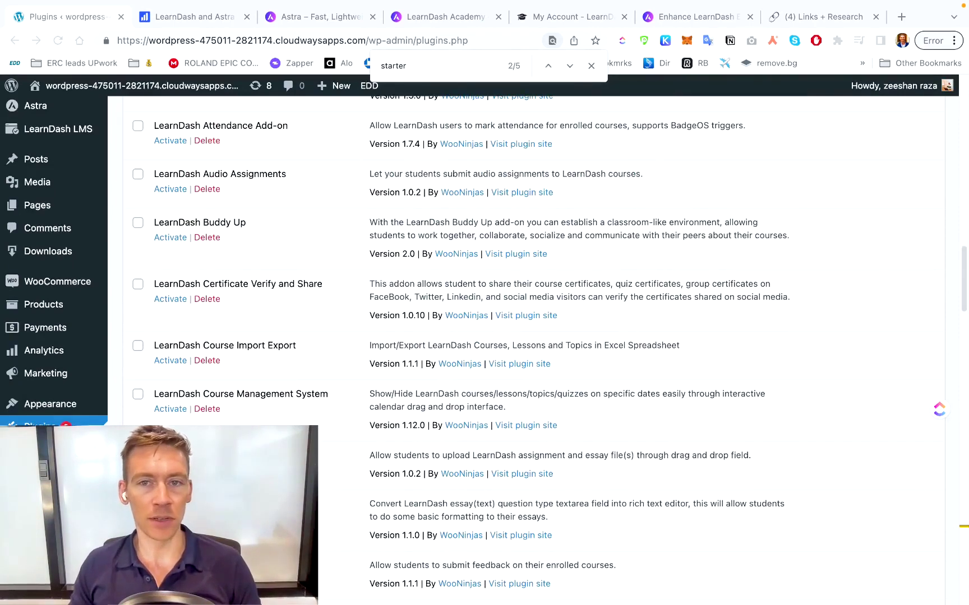
click(569, 66)
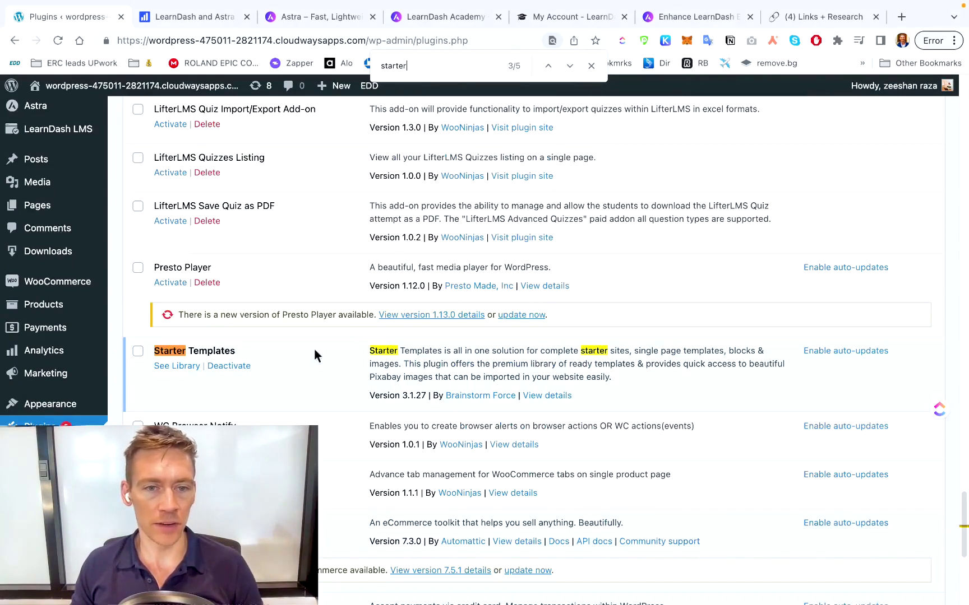
click(174, 366)
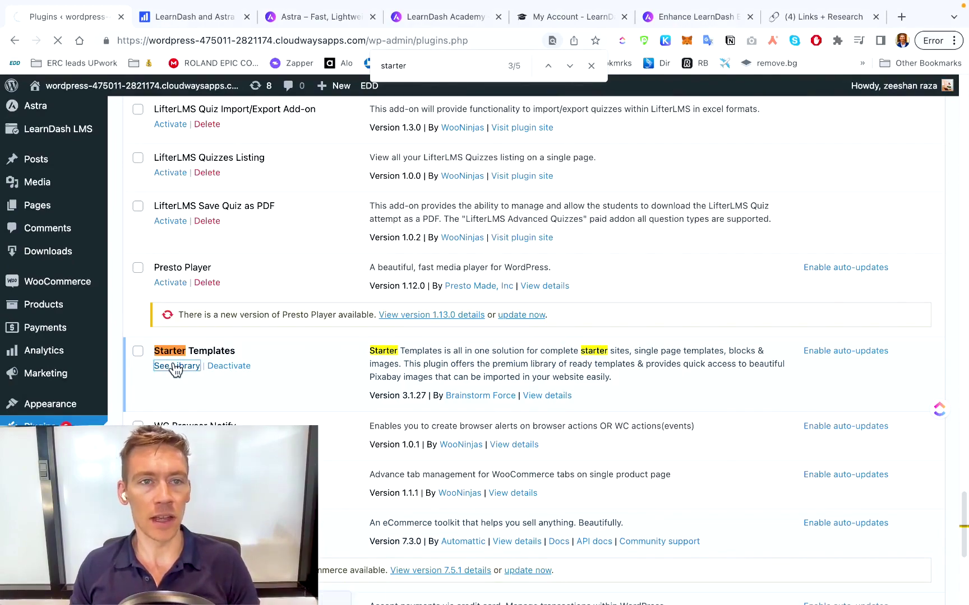
scroll(466, 367, down, 3)
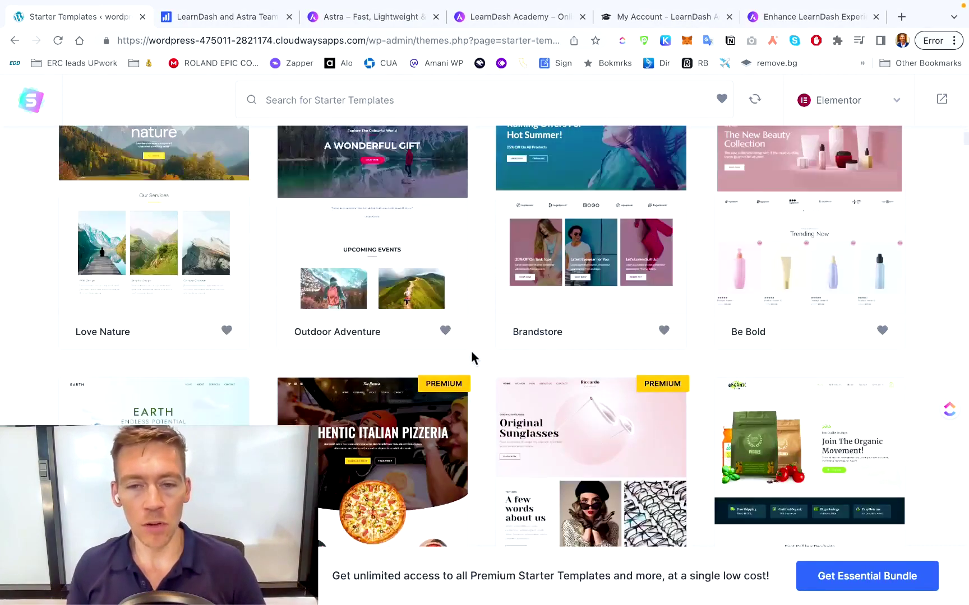
scroll(471, 357, down, 5)
- Search the templates for 'LearnDash Academy' and open that template card
scroll(471, 357, down, 5)
scroll(470, 357, down, 5)
scroll(471, 359, down, 5)
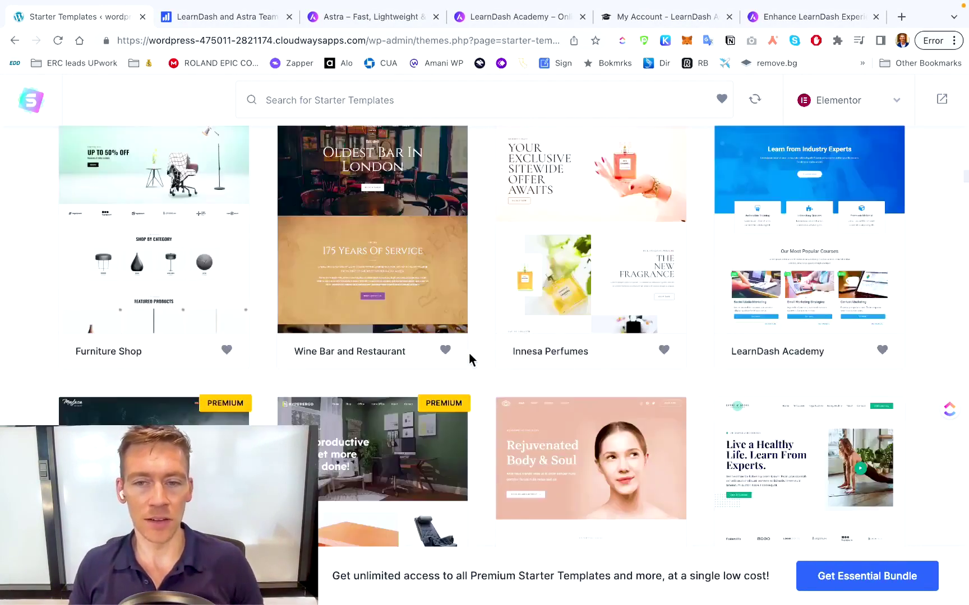
scroll(469, 359, down, 5)
scroll(470, 359, down, 5)
scroll(470, 358, down, 5)
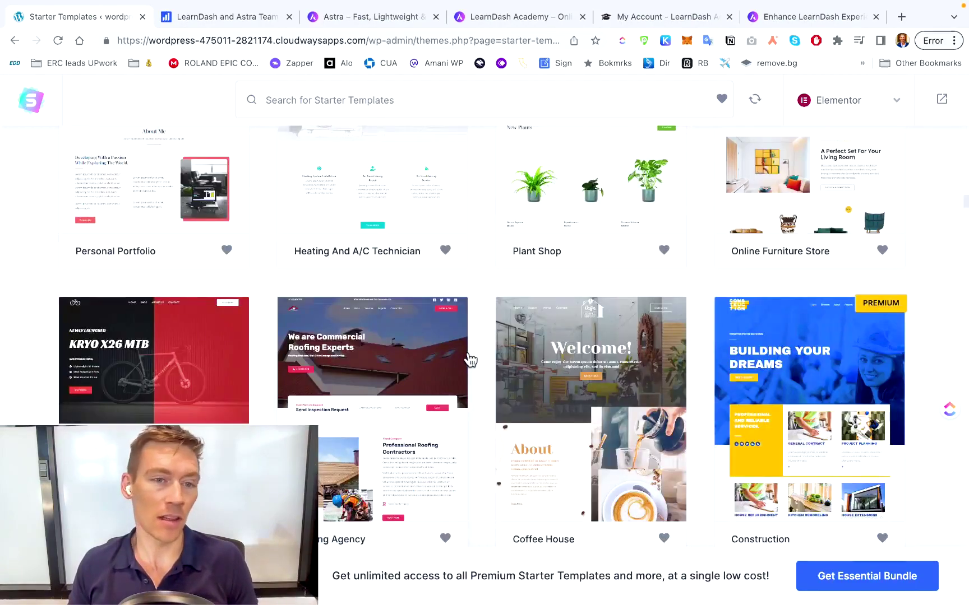
scroll(469, 359, up, 5)
scroll(469, 353, up, 5)
scroll(466, 351, up, 5)
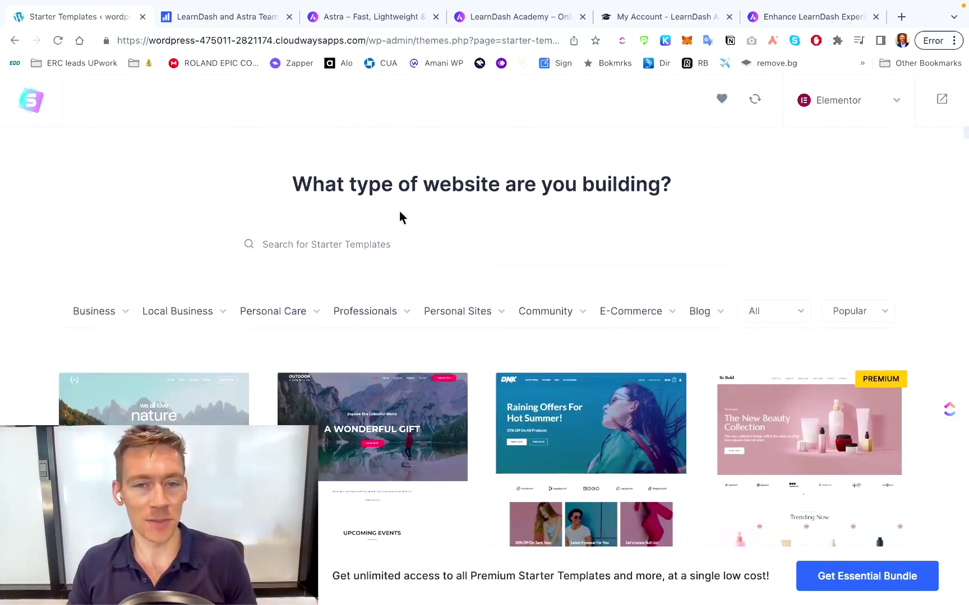
click(391, 258)
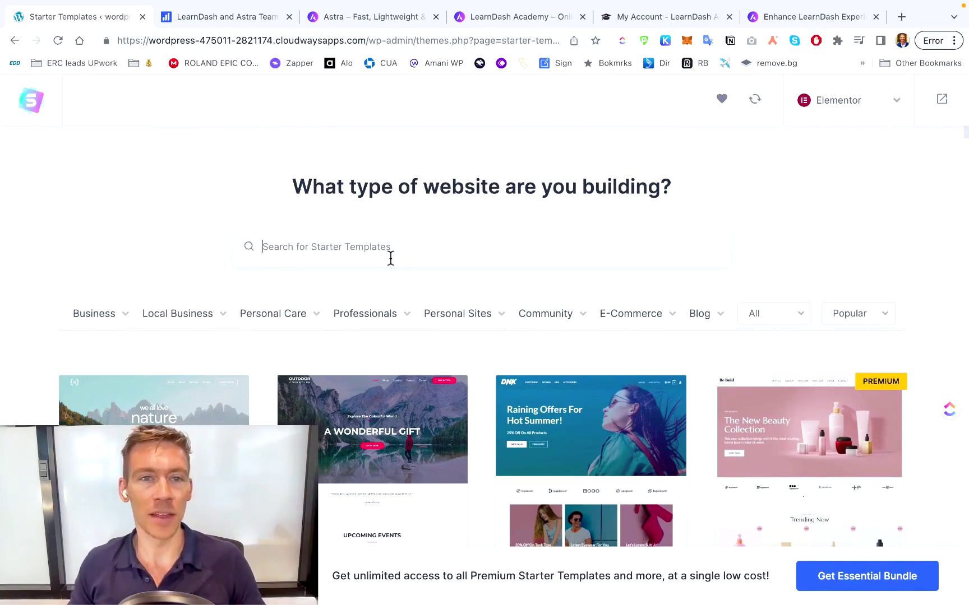
text(LearnDash Academy)
scroll(313, 301, down, 1)
scroll(154, 388, down, 2)
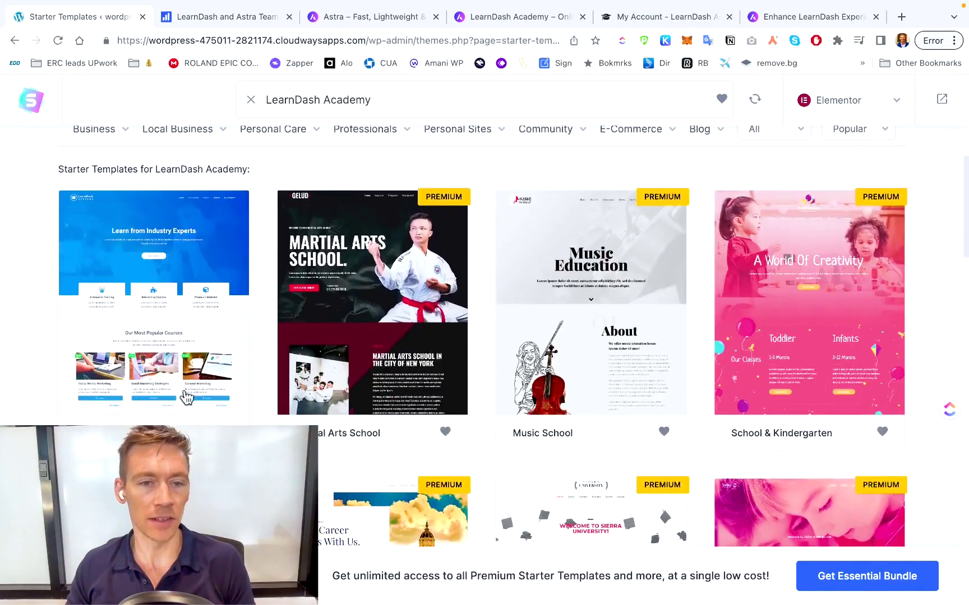
click(184, 390)
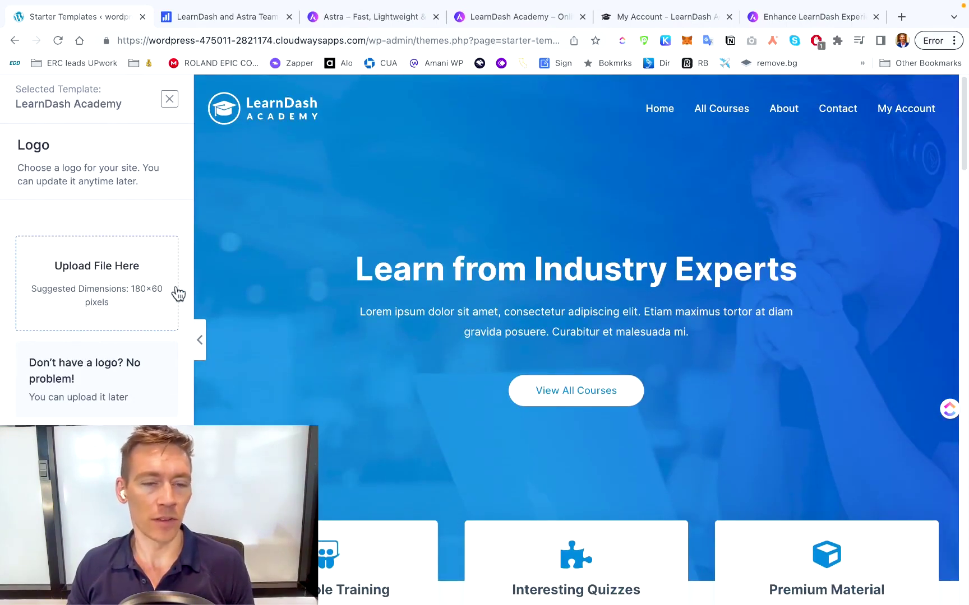
- Skip the logo step and compare teal, red and yellow palettes before choosing light blue
click(120, 381)
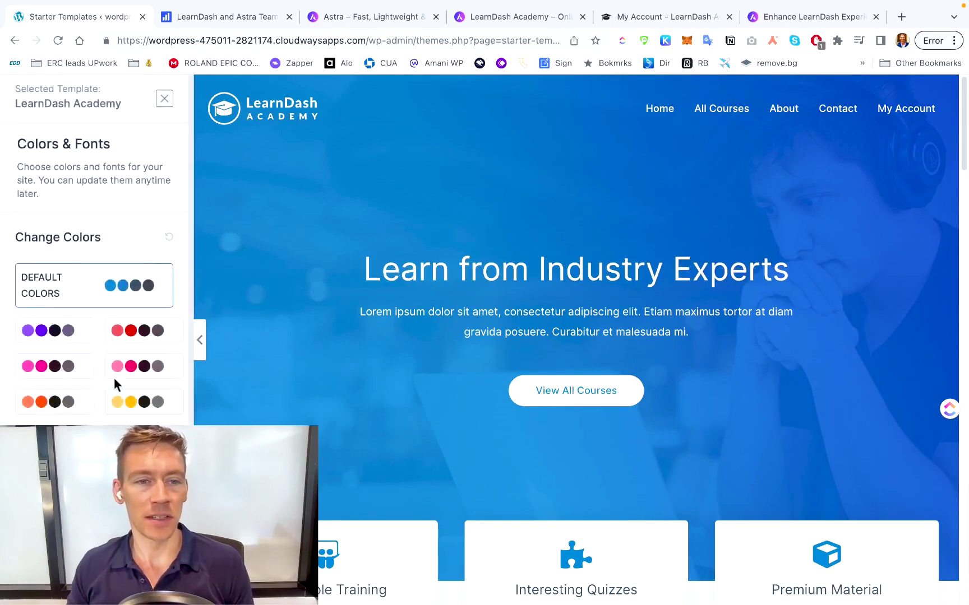
click(70, 375)
click(71, 402)
click(62, 429)
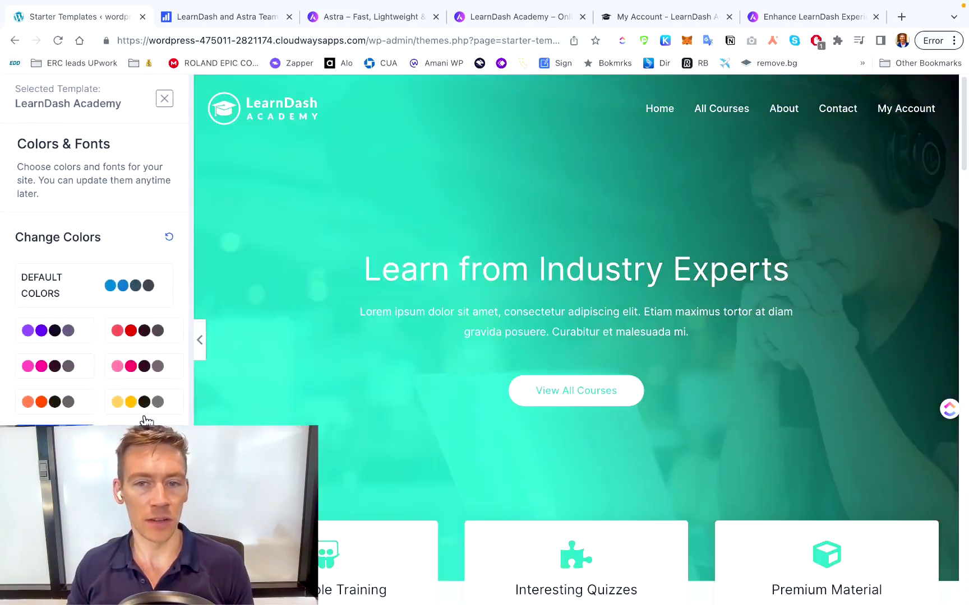
click(168, 236)
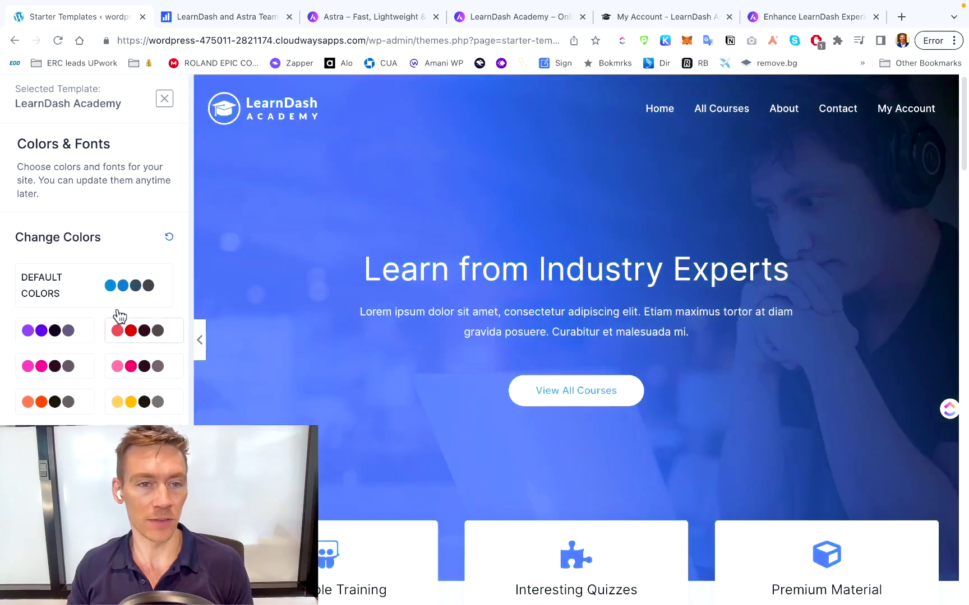
click(144, 334)
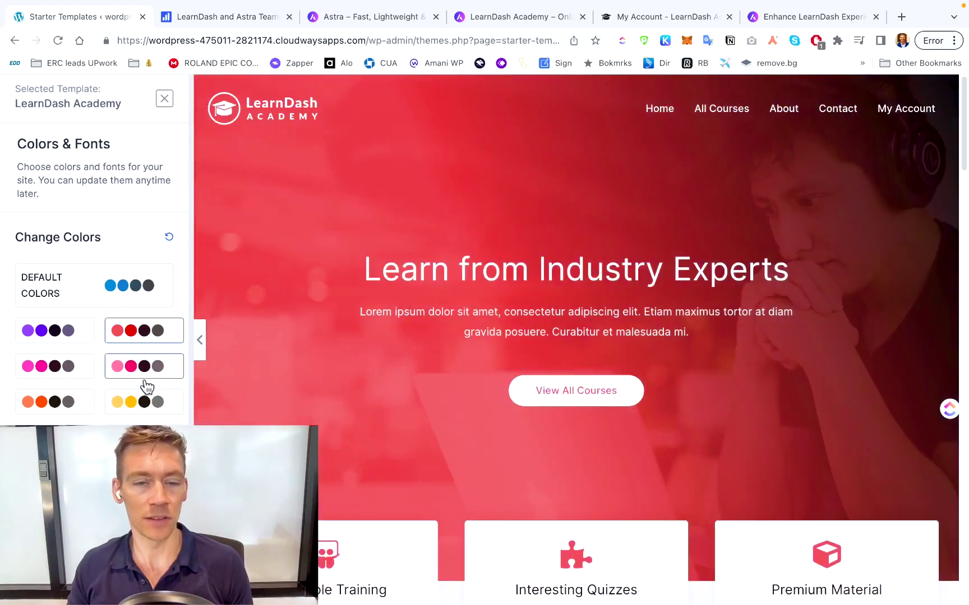
click(144, 402)
click(169, 236)
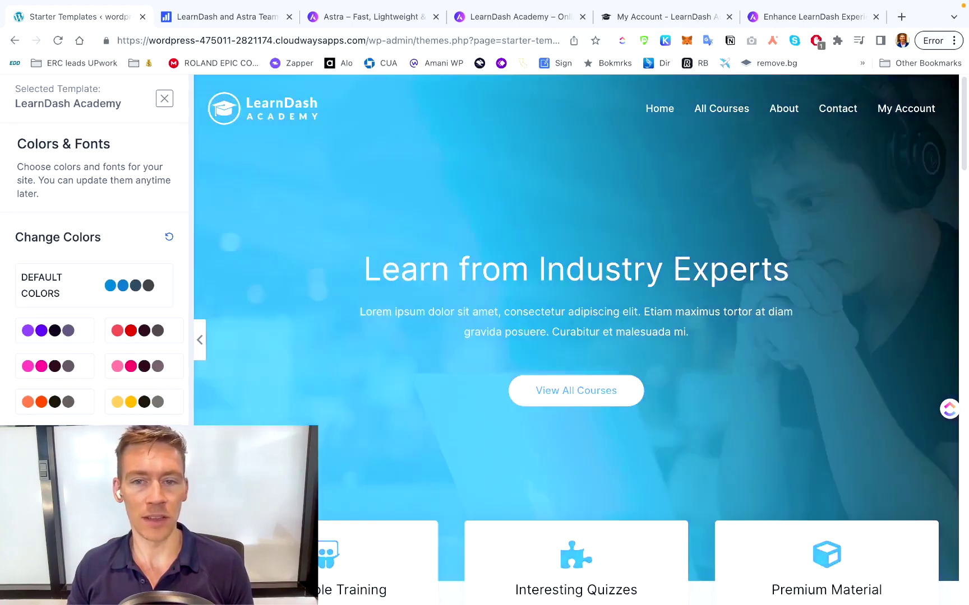
- Compare Montserrat and serif font pairings, keep a sans-serif pair, and continue to importing
scroll(576, 336, down, 2)
scroll(96, 253, down, 1)
scroll(95, 252, down, 3)
scroll(95, 252, down, 1)
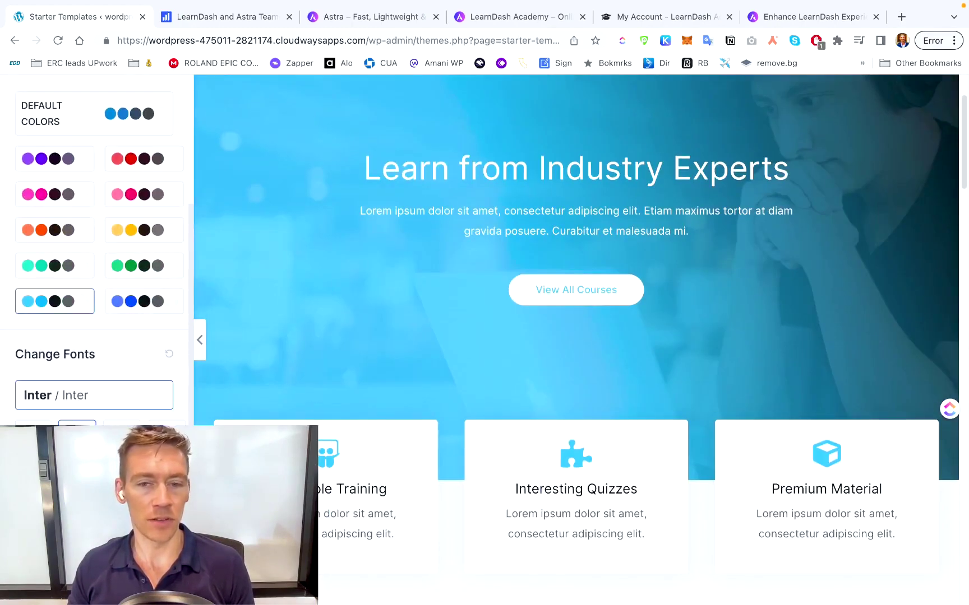
click(121, 437)
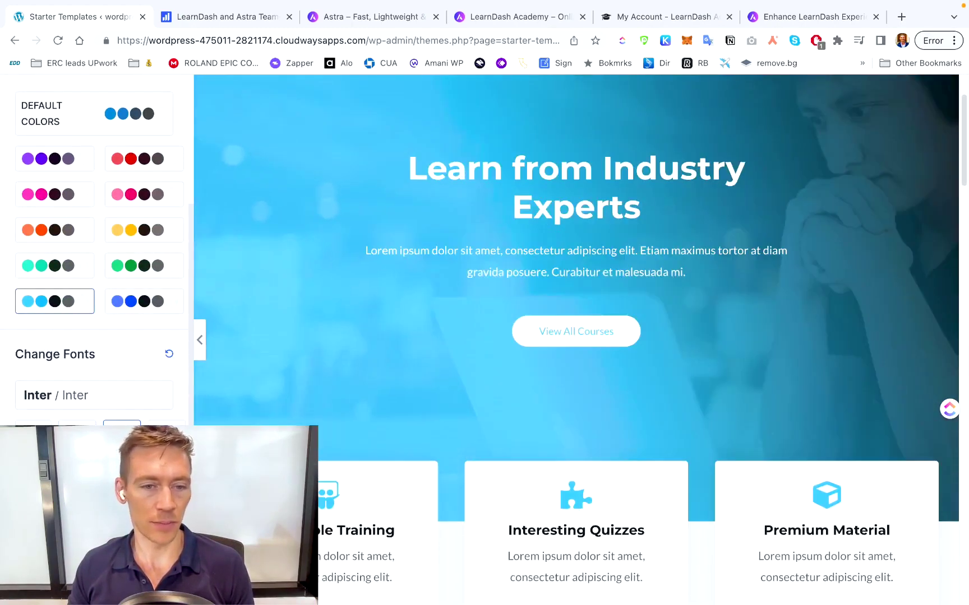
click(166, 437)
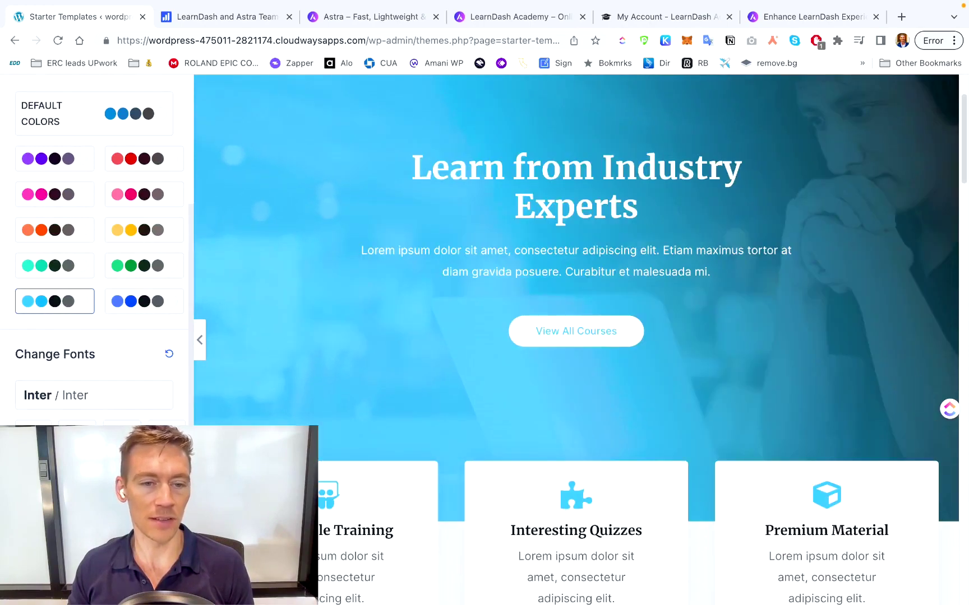
click(77, 438)
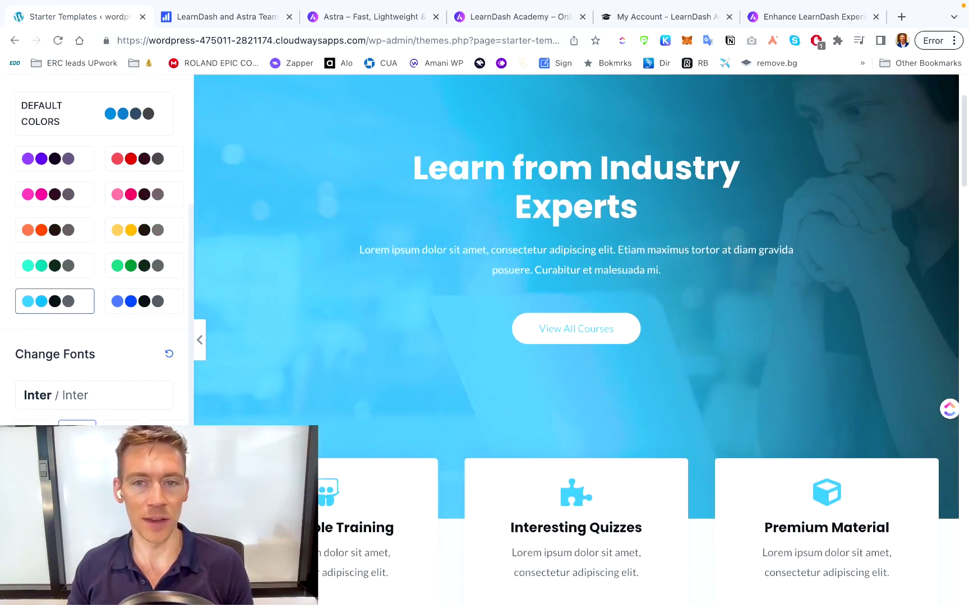
click(95, 583)
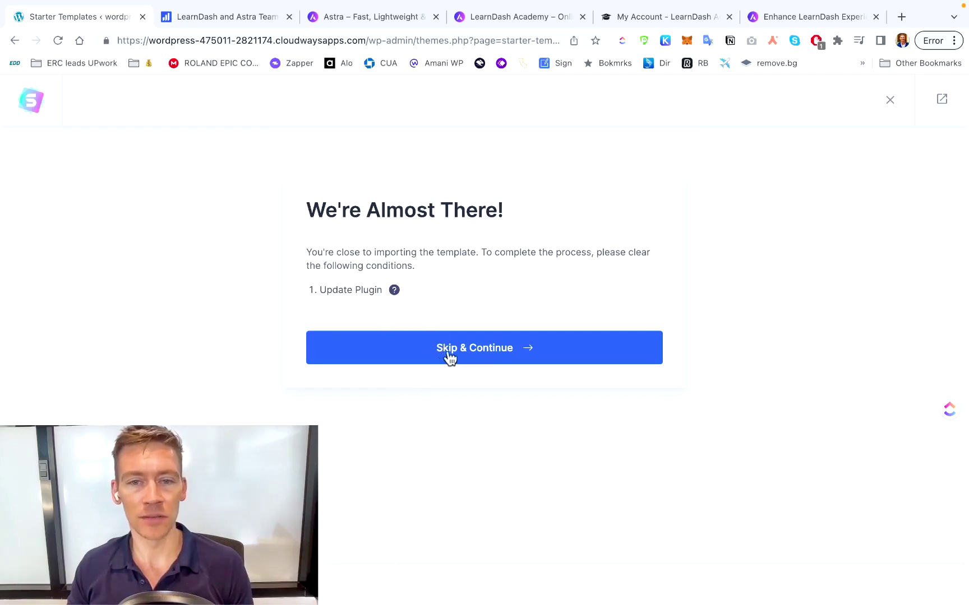
mouse_move(394, 290)
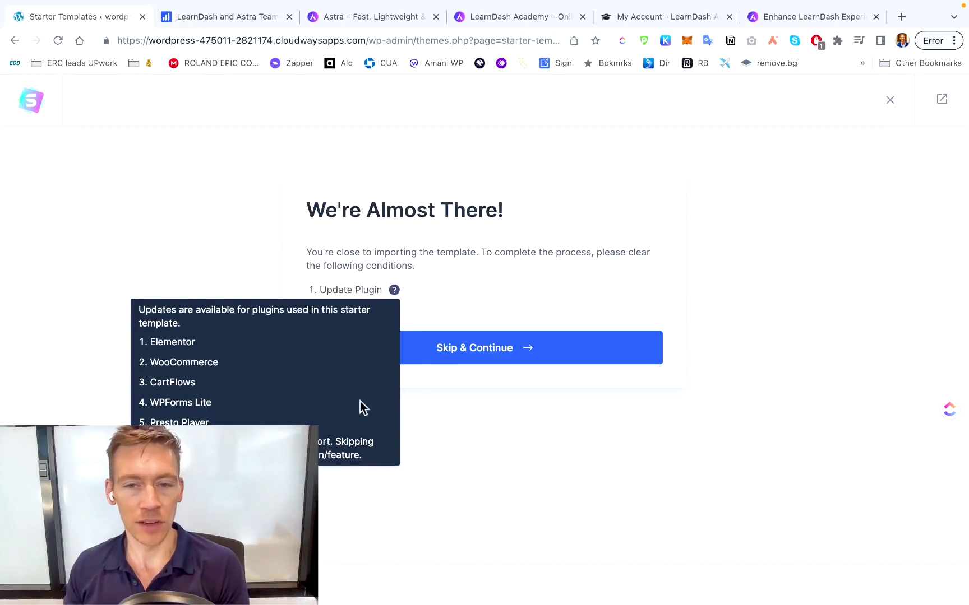
- Skip the plugin updates, enter your details, and submit to build the website
click(481, 352)
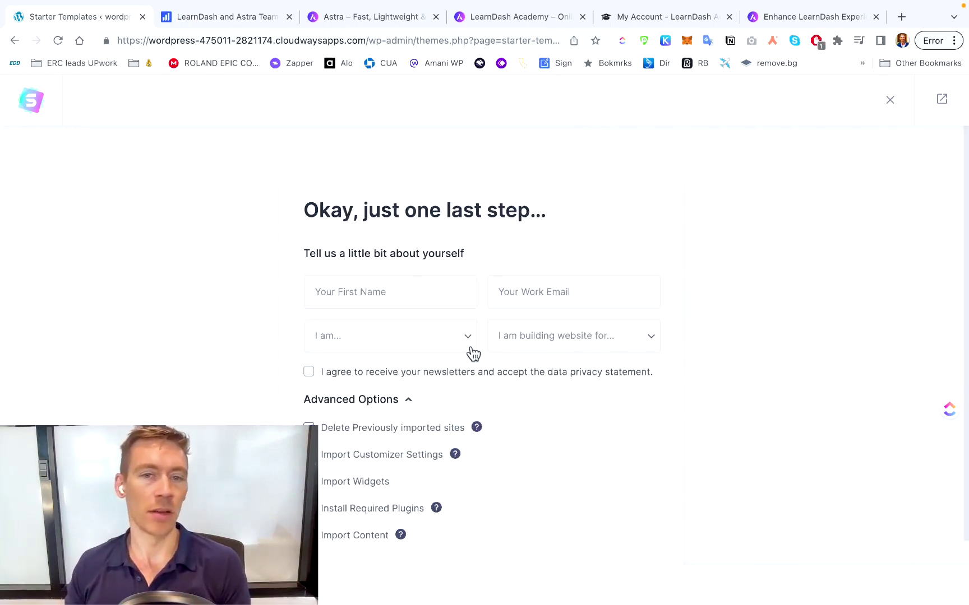
click(410, 294)
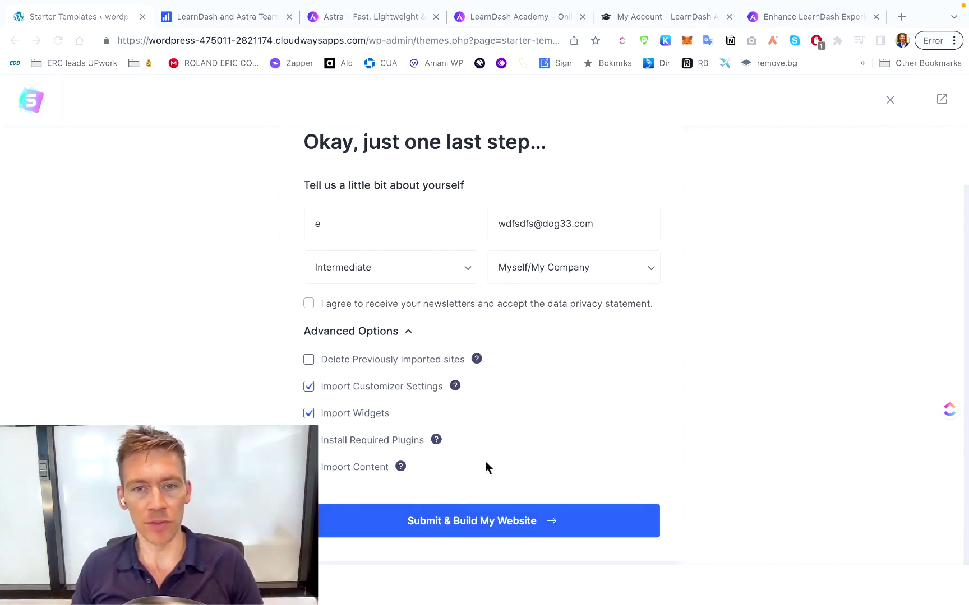
scroll(485, 467, up, 1)
click(495, 549)
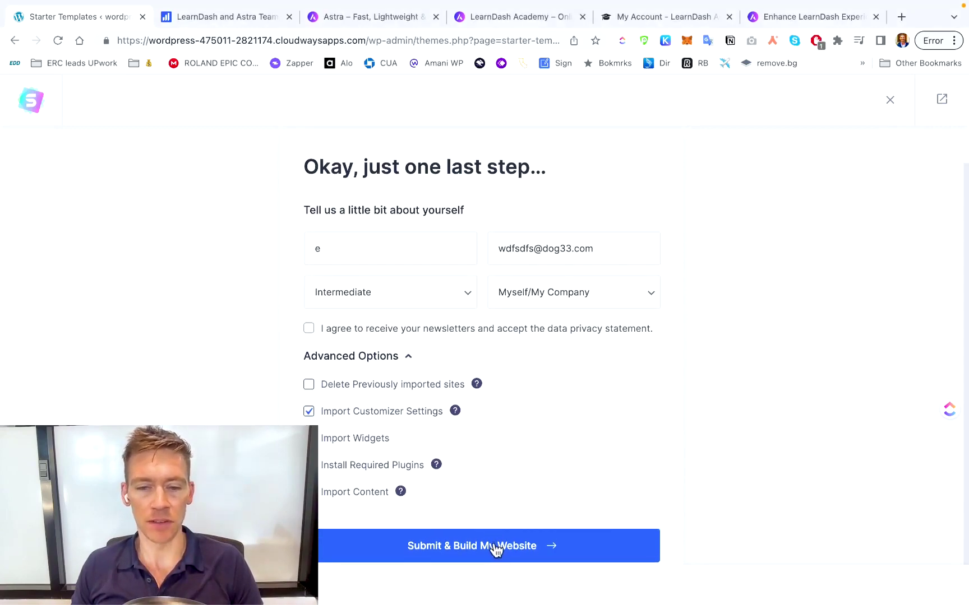
click(495, 549)
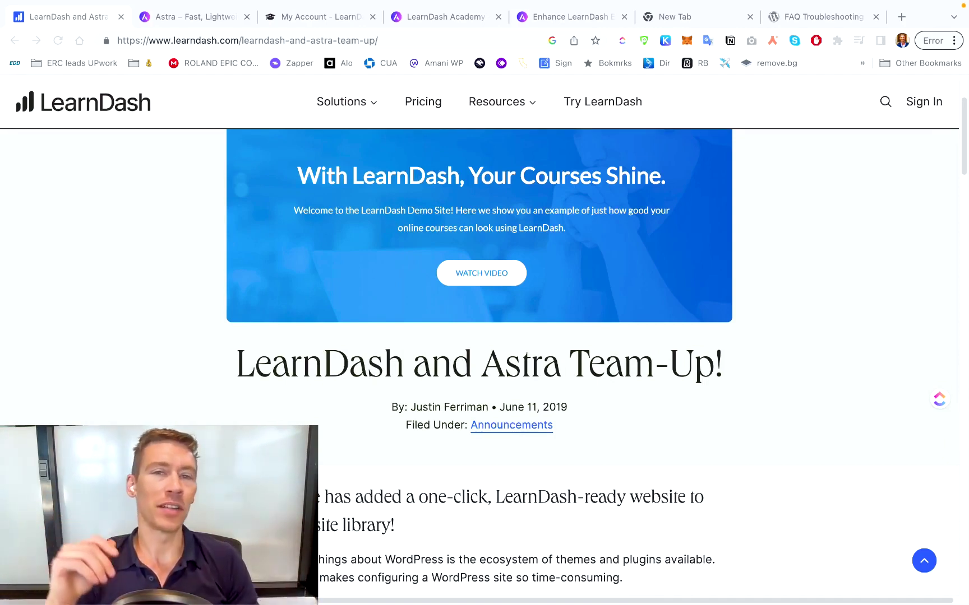
- Switch to the wpastra.com tab and scroll through the Astra theme features
key(ctrl+Tab)
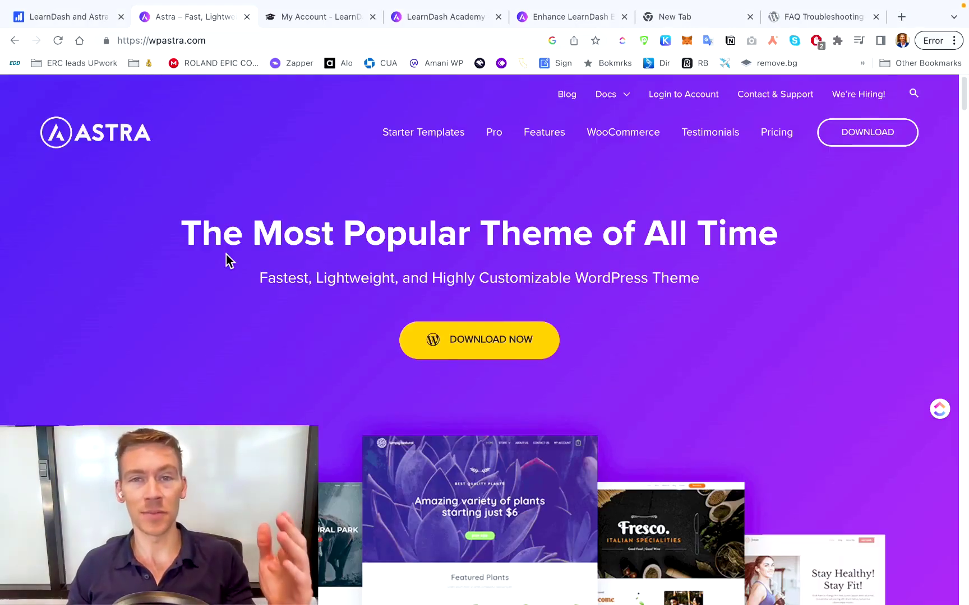
scroll(426, 270, down, 4)
scroll(426, 270, down, 2)
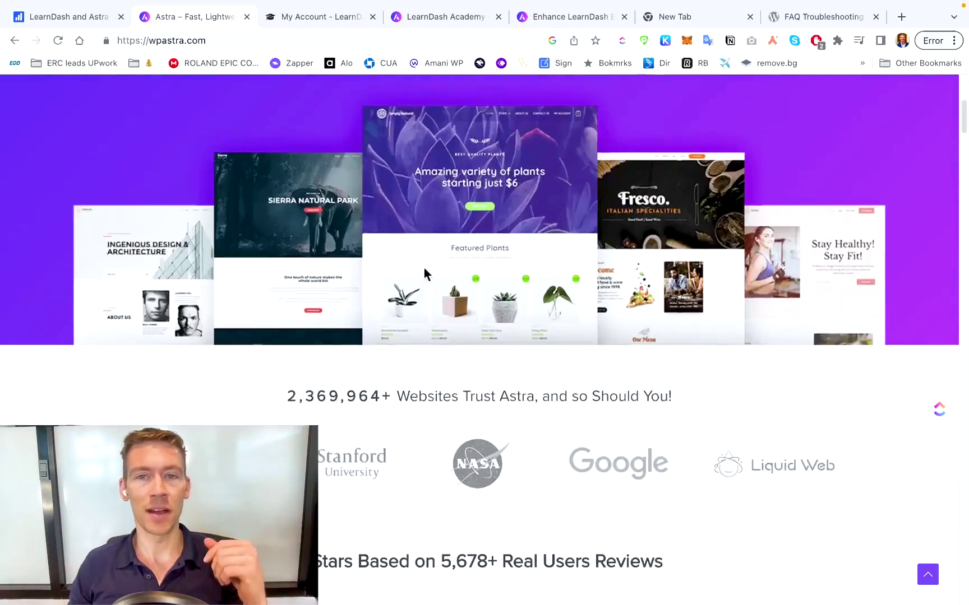
scroll(424, 270, down, 4)
scroll(423, 273, down, 3)
scroll(423, 267, down, 7)
scroll(423, 268, down, 5)
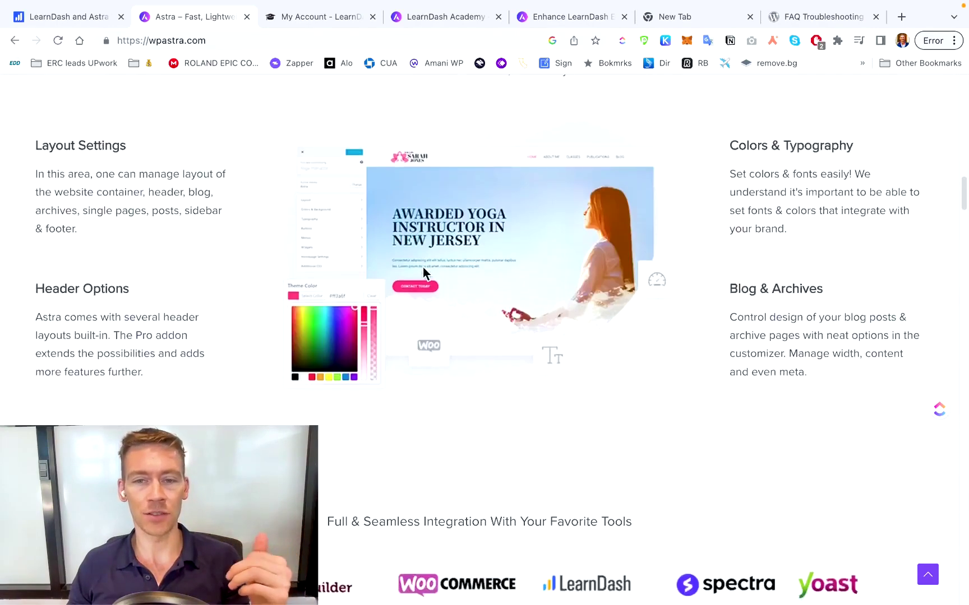
scroll(424, 267, down, 3)
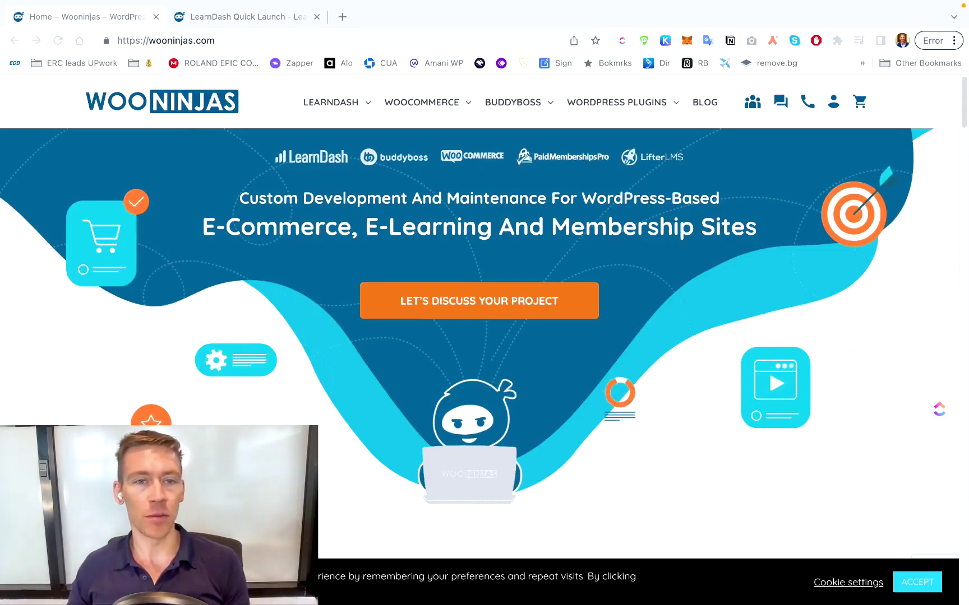
- Scroll the WooNinjas homepage to the Let's Get Started form, then open the LearnDash Quick Launch page
scroll(484, 337, down, 4)
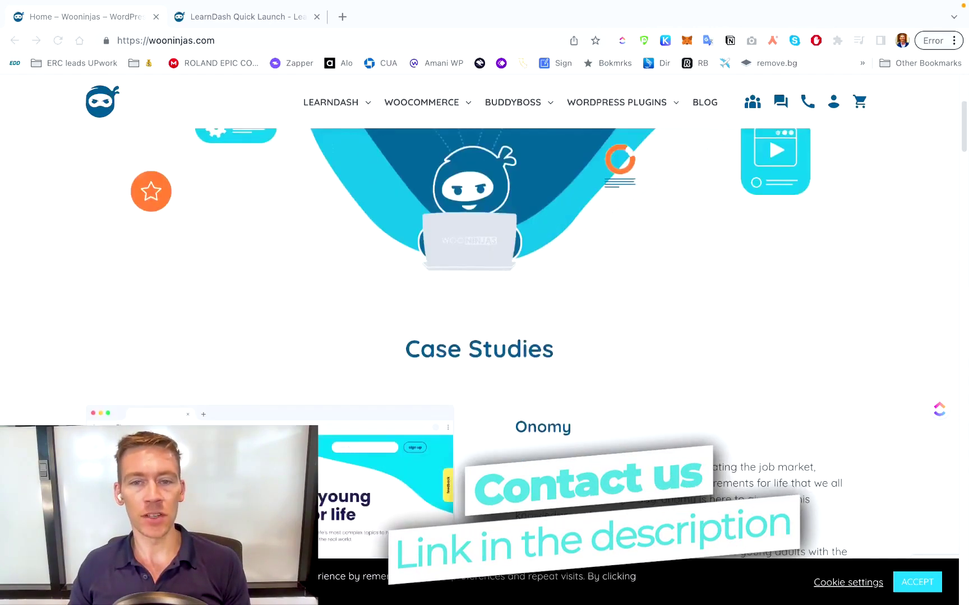
scroll(485, 336, down, 5)
scroll(485, 336, down, 8)
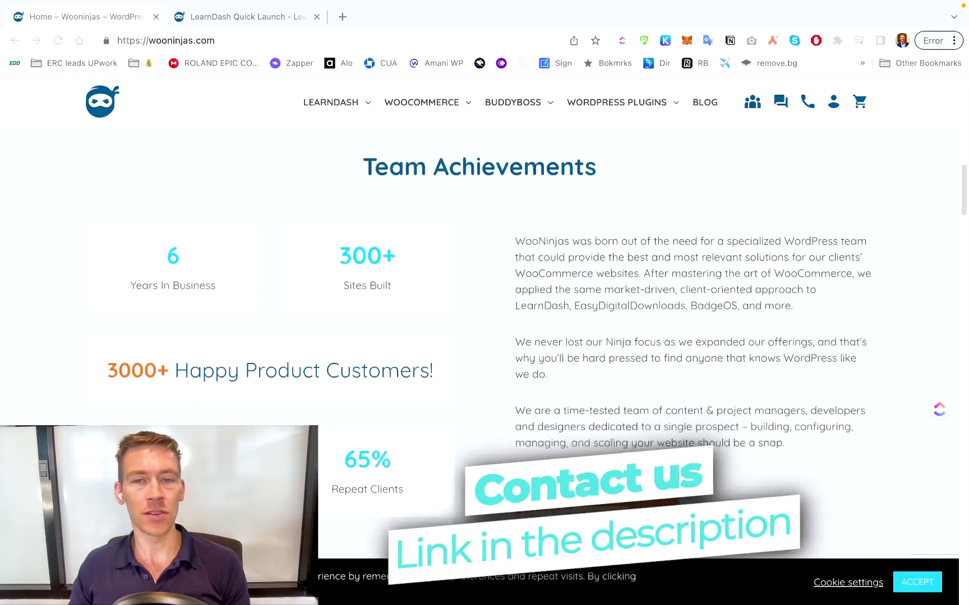
scroll(484, 337, down, 4)
scroll(484, 336, down, 4)
scroll(485, 336, down, 2)
scroll(484, 337, down, 5)
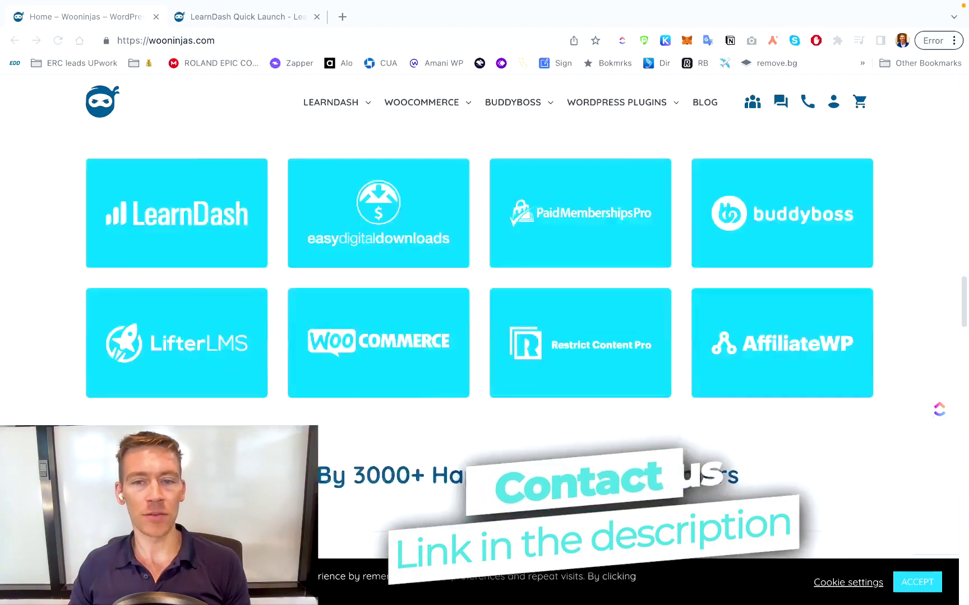
scroll(484, 336, down, 5)
scroll(484, 336, down, 3)
scroll(484, 336, down, 2)
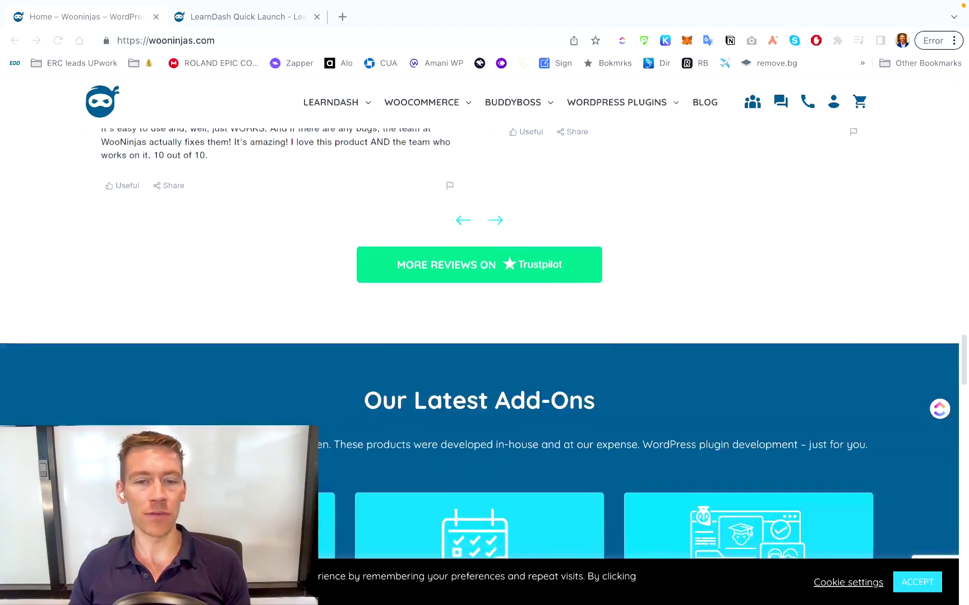
scroll(485, 337, down, 6)
scroll(485, 336, down, 6)
scroll(485, 336, up, 5)
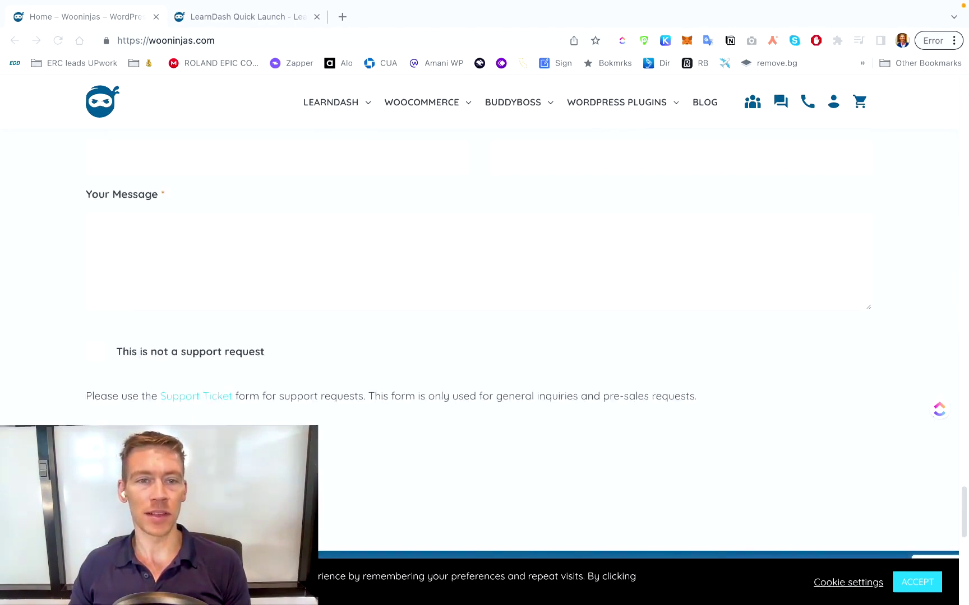
scroll(485, 337, up, 5)
scroll(485, 337, down, 2)
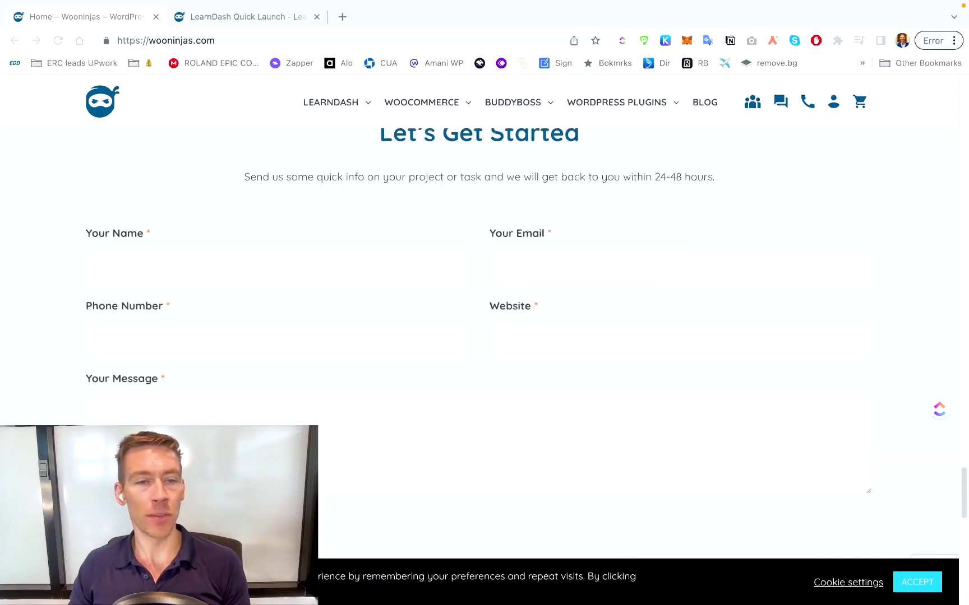
click(234, 17)
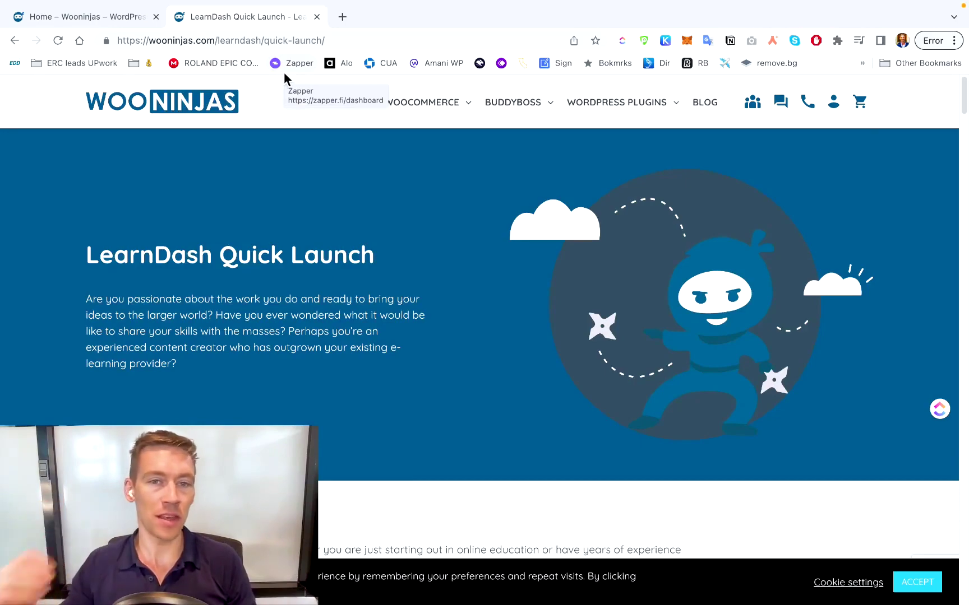
- Review the Quick Launch $699 and $999 packages down to the Case Studies section
scroll(224, 200, down, 8)
scroll(254, 209, down, 6)
scroll(258, 210, down, 6)
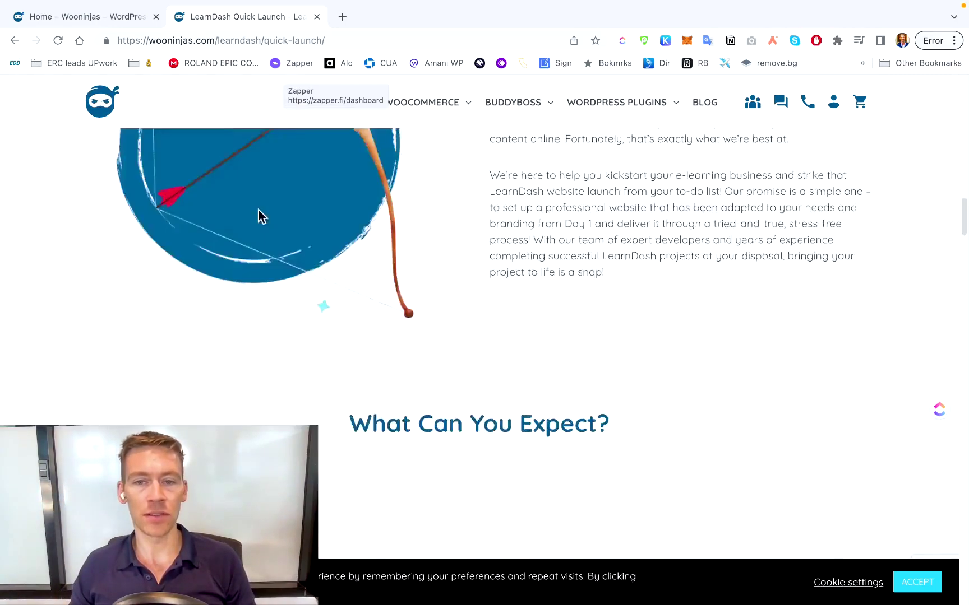
scroll(258, 210, down, 5)
scroll(264, 216, down, 5)
scroll(270, 216, down, 4)
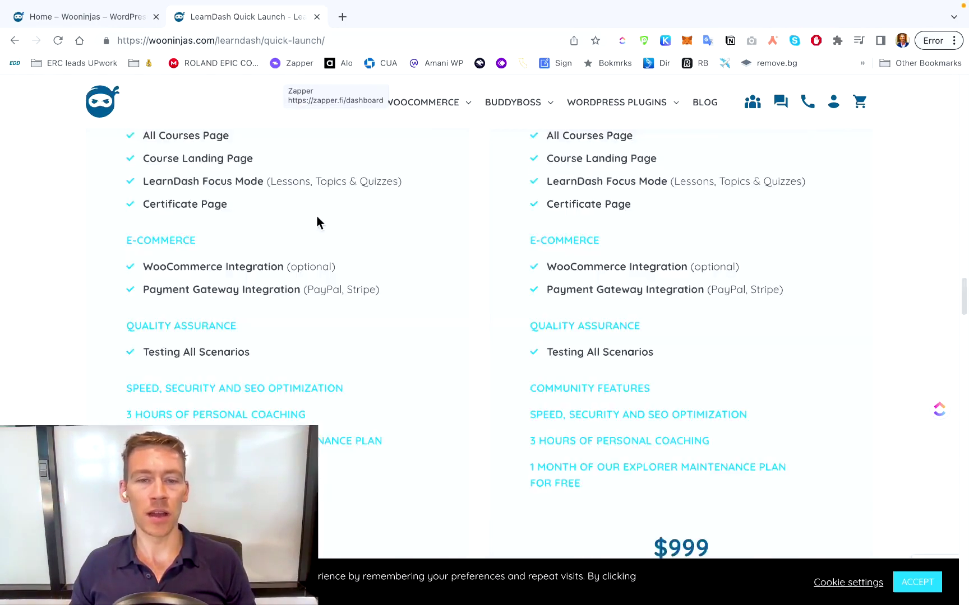
scroll(317, 217, down, 5)
scroll(317, 217, down, 1)
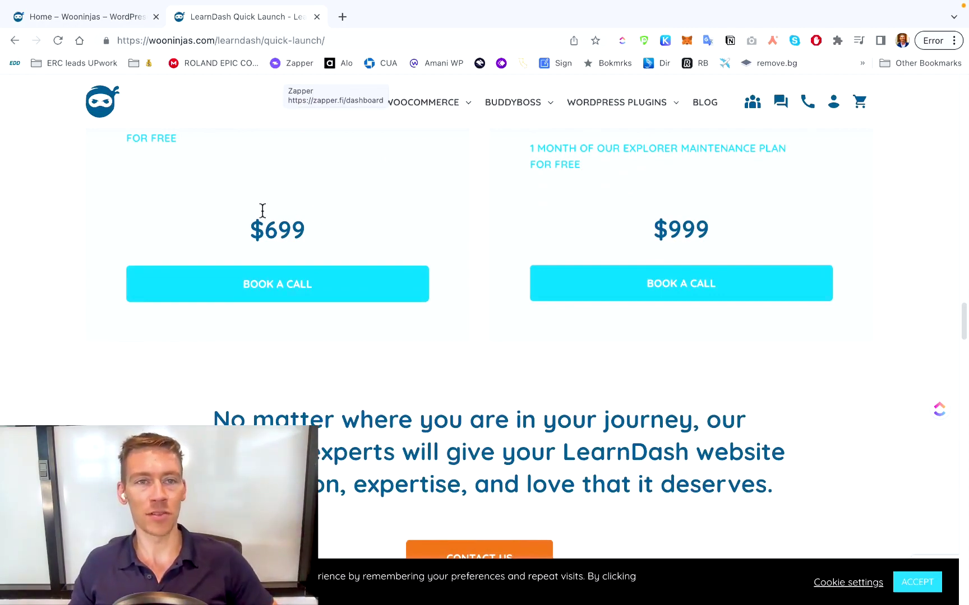
scroll(263, 210, up, 10)
scroll(253, 206, up, 10)
scroll(233, 177, up, 10)
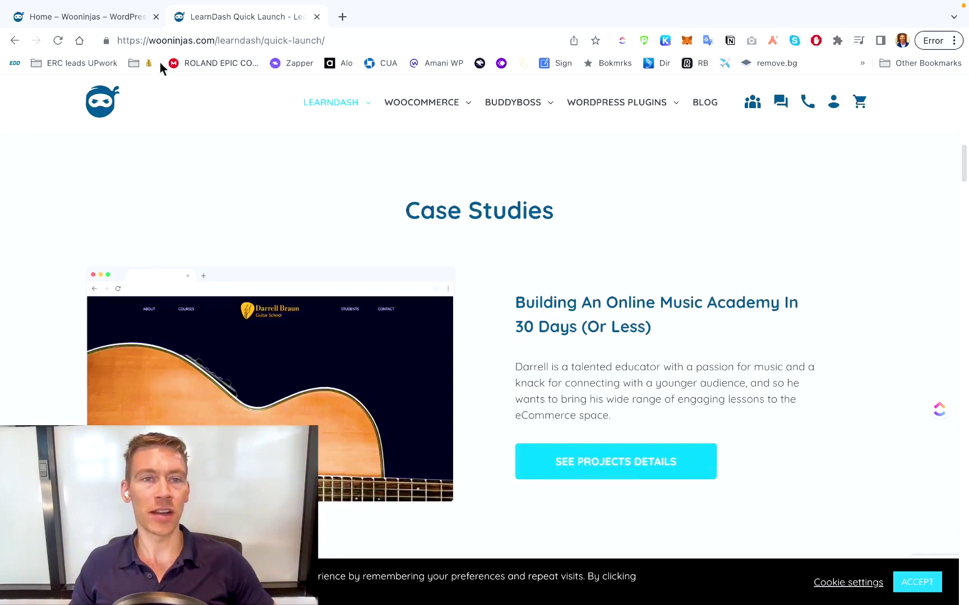
click(170, 42)
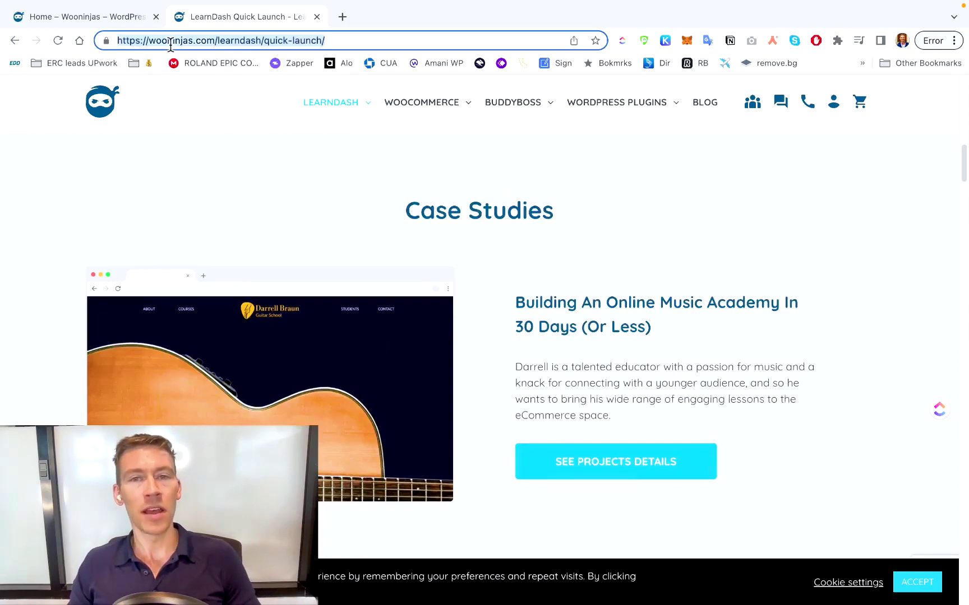